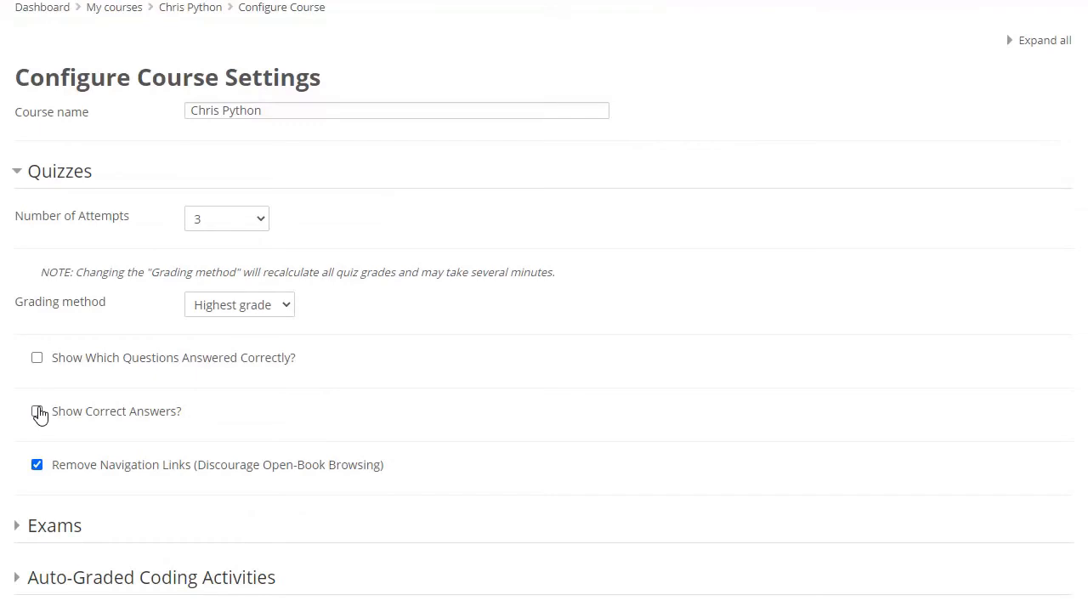
Step: Collapse the Quizzes settings, expand the Exams settings and check the choices for the exams' number of attempts
click(36, 175)
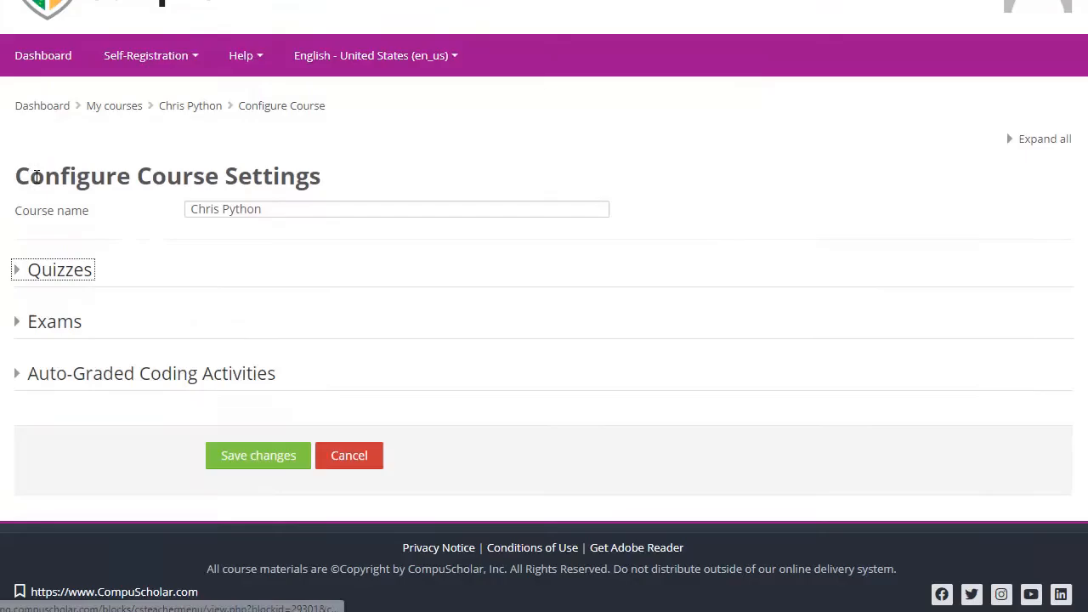
click(44, 332)
scroll(119, 357, down, 2)
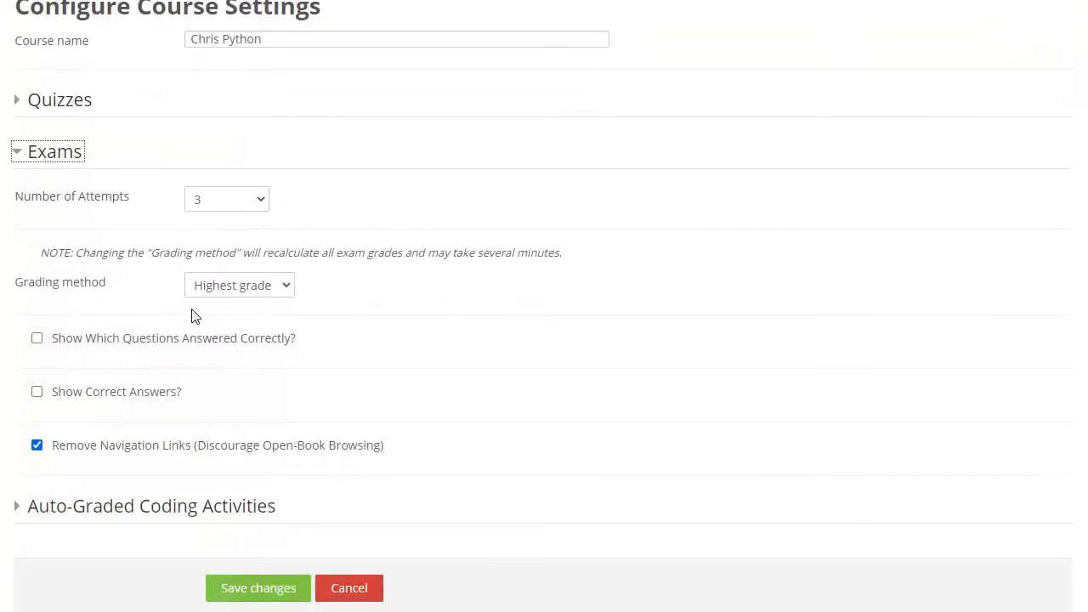
click(260, 202)
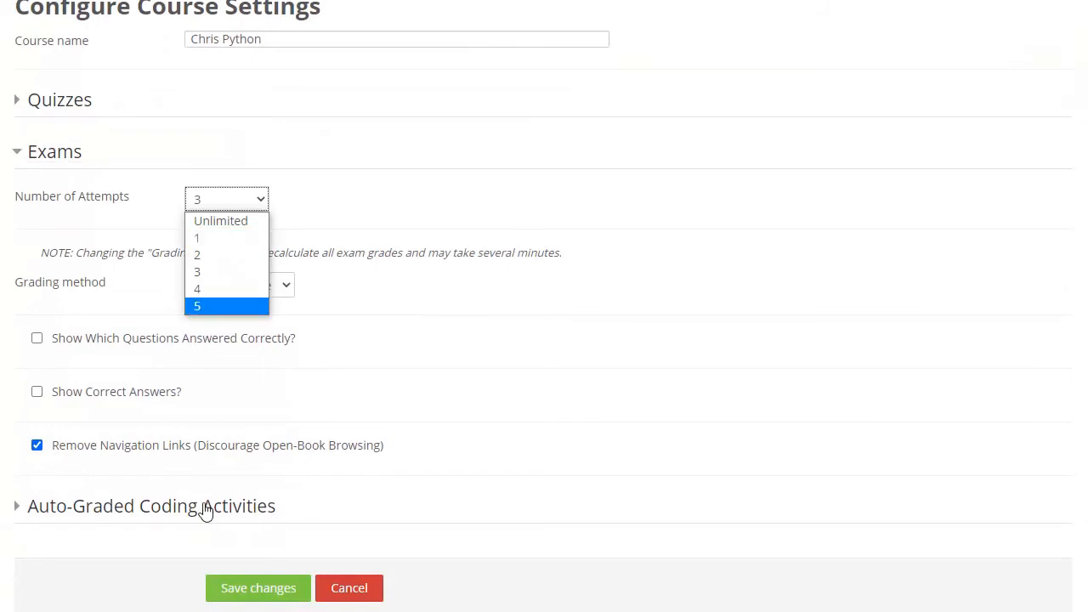
scroll(348, 445, up, 2)
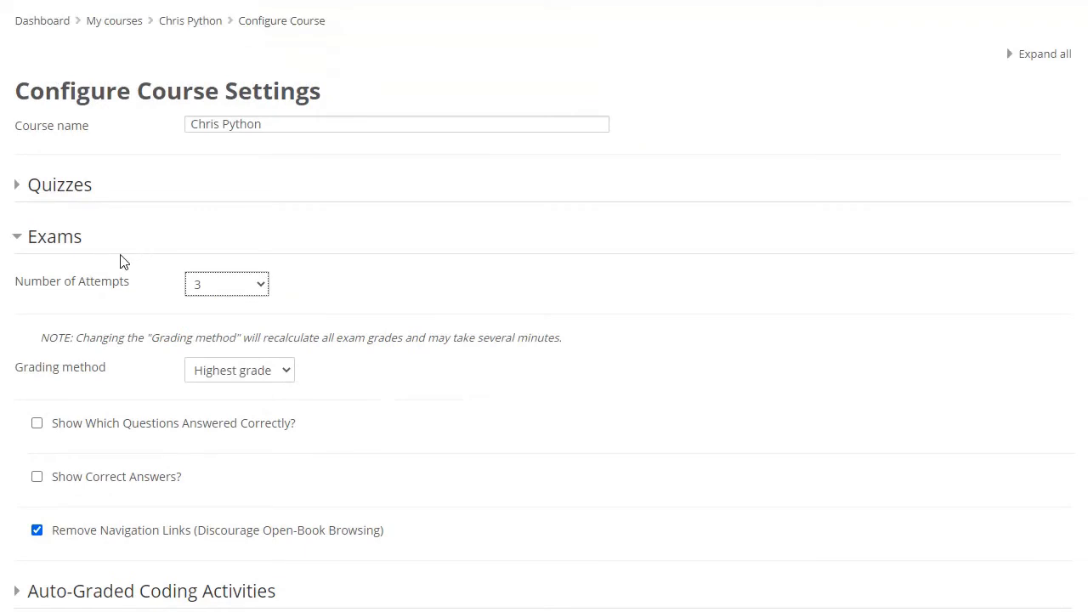
Step: Return to the Python course page and open Chapter Two: Working with Data at its Lesson One items
click(195, 22)
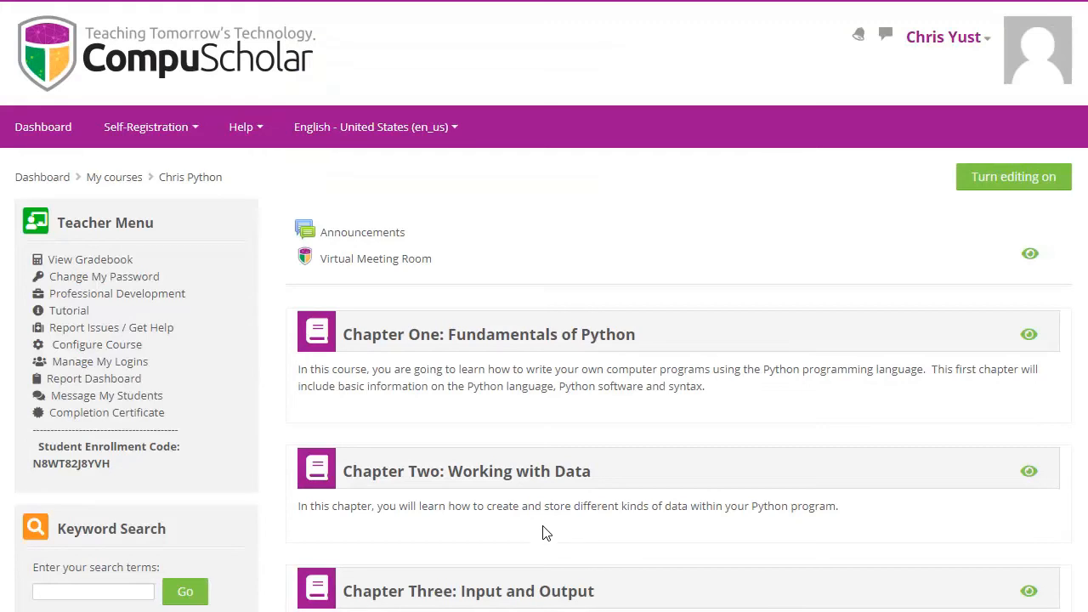
click(480, 474)
scroll(532, 484, down, 2)
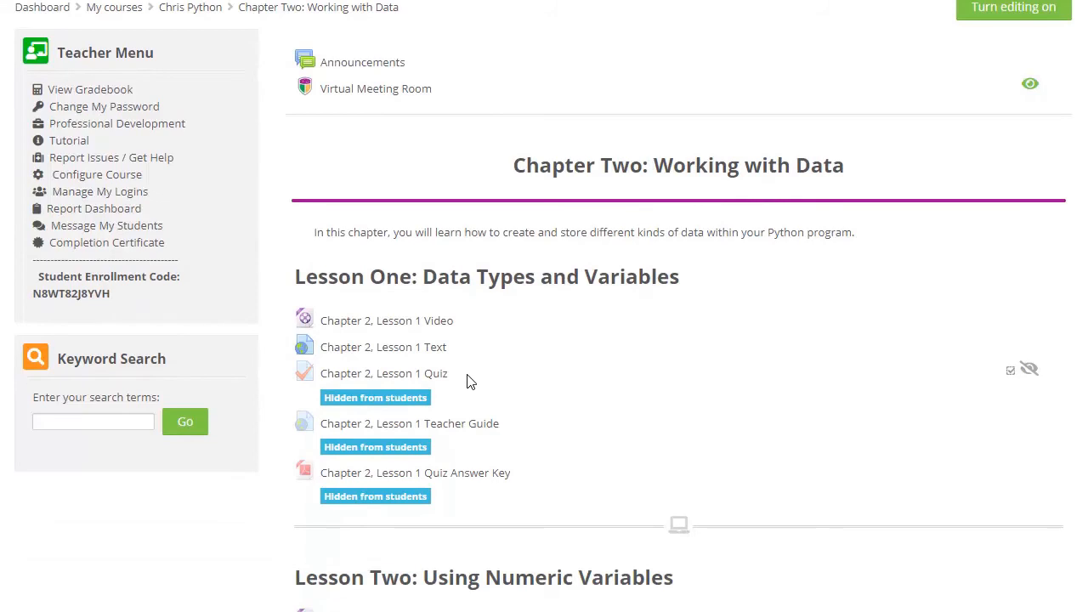
Step: Make the Chapter 2, Lesson 1 Quiz visible to students and hide it again
click(1029, 372)
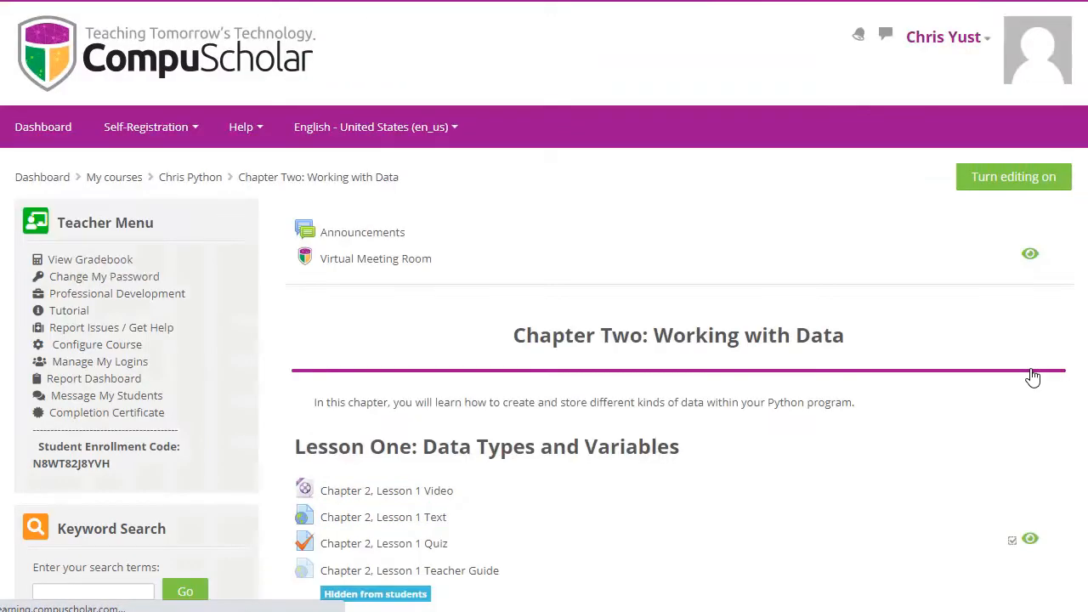
scroll(808, 440, down, 3)
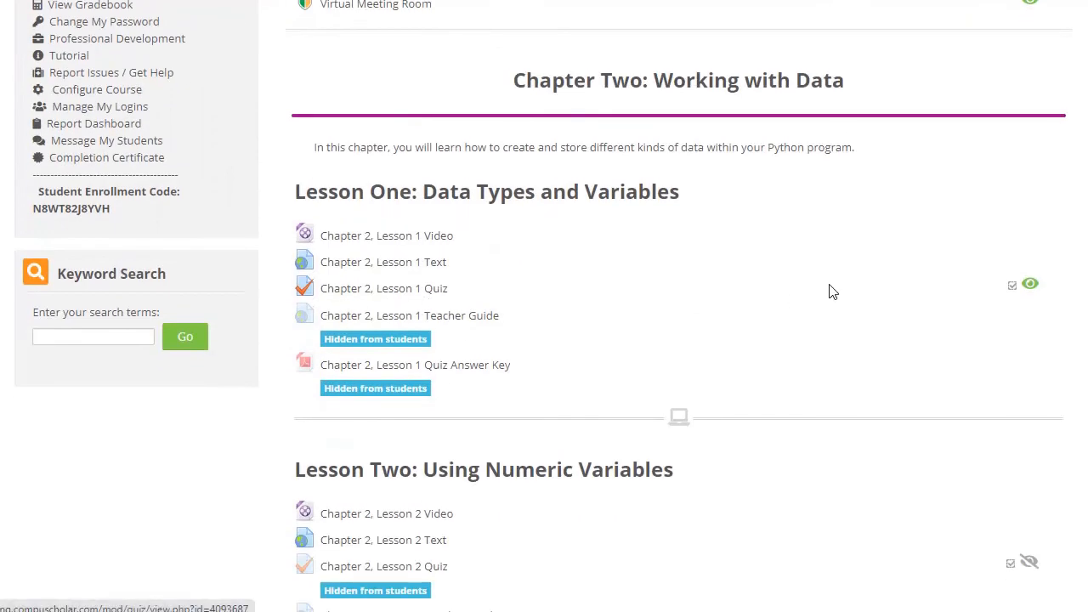
click(1031, 287)
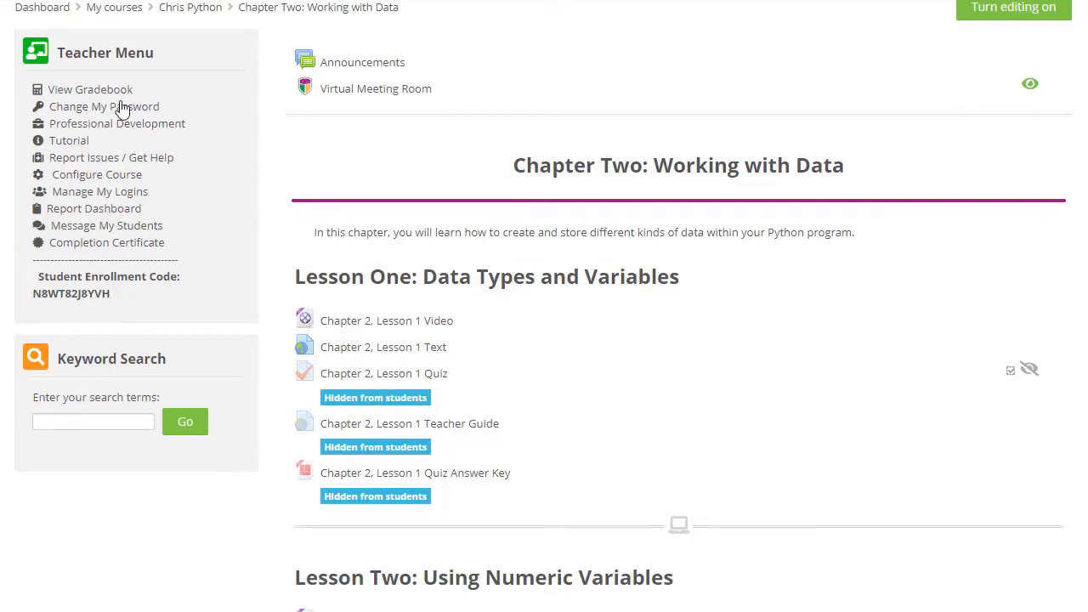
Step: Open the gradebook and examine the grades report of the Chapter 1, Lesson 1 Quiz
click(90, 89)
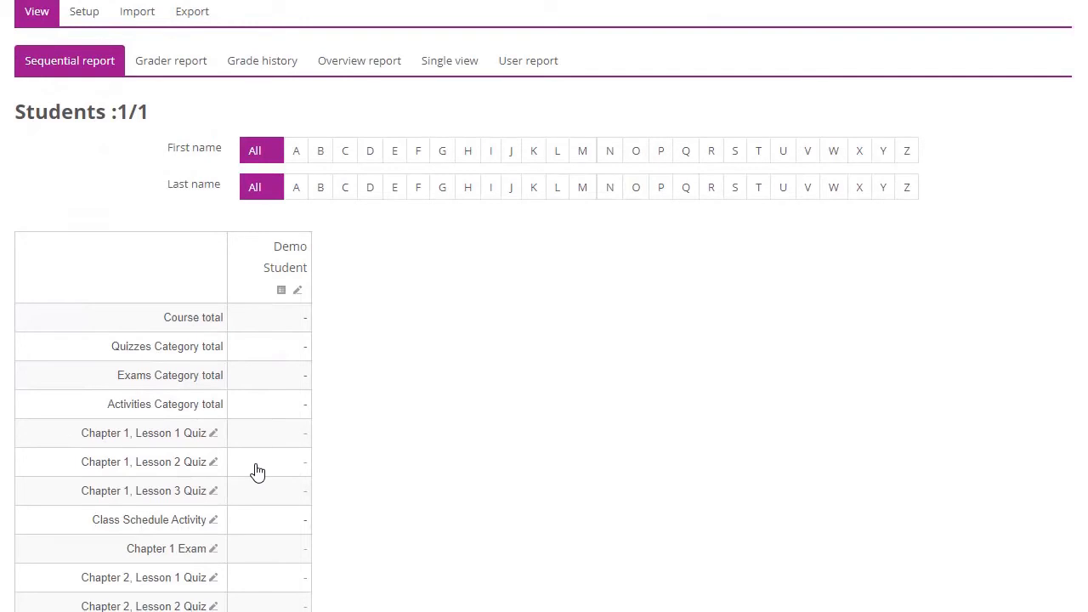
click(156, 432)
scroll(297, 462, down, 6)
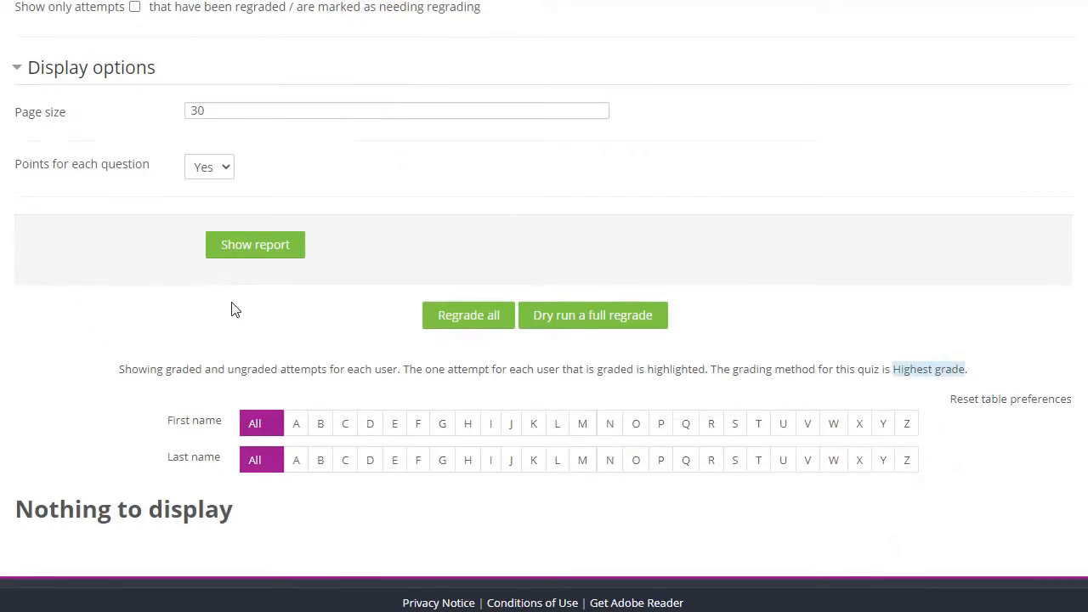
scroll(165, 386, down, 1)
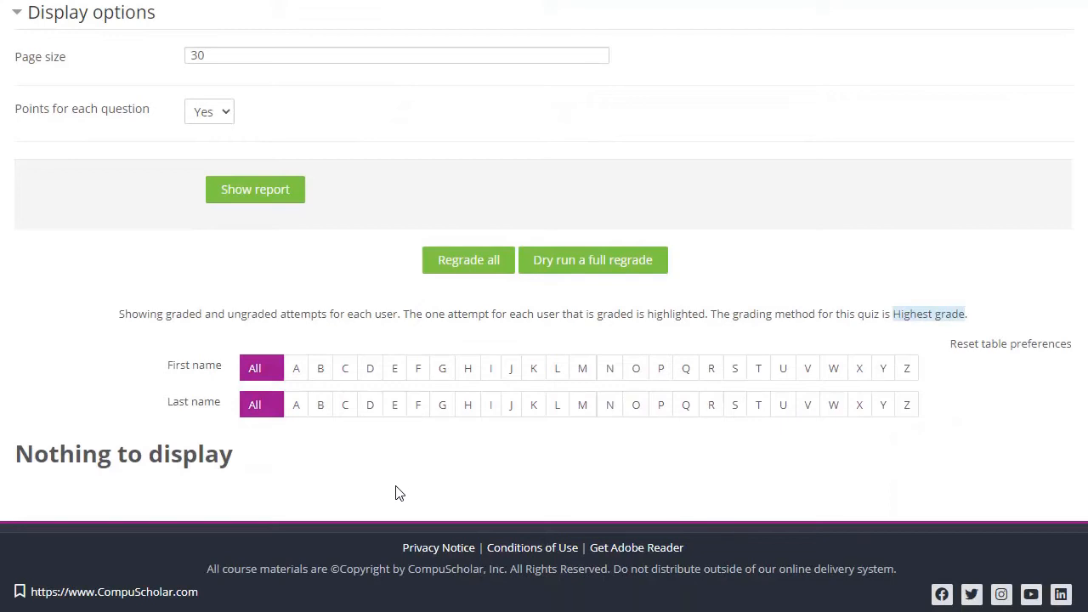
scroll(396, 493, up, 3)
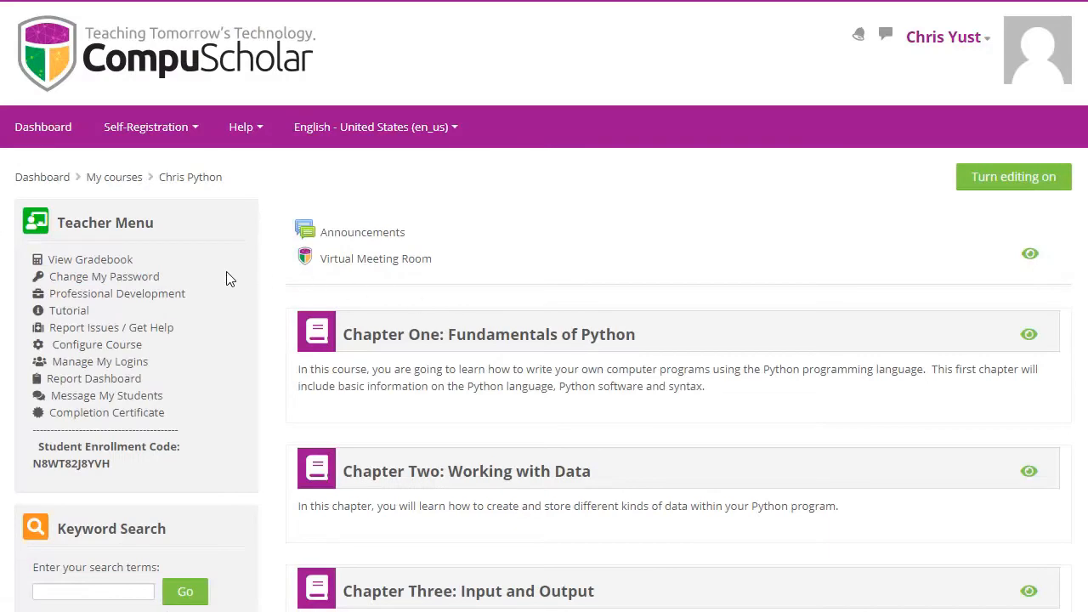
Step: Open the Common Administrative Features module in the Professional Development course and look through its topics
click(135, 297)
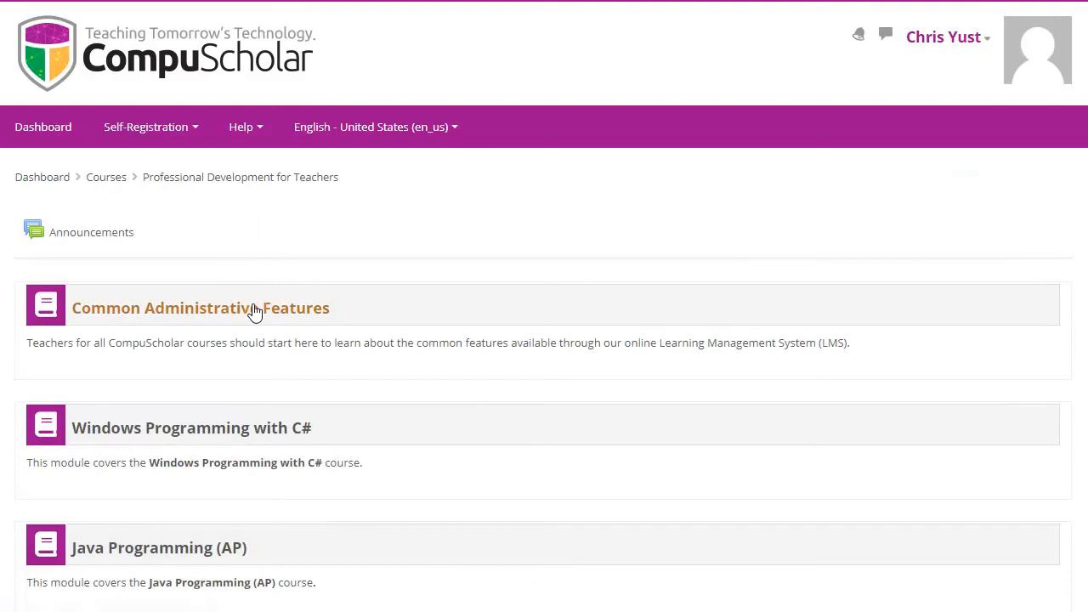
click(255, 311)
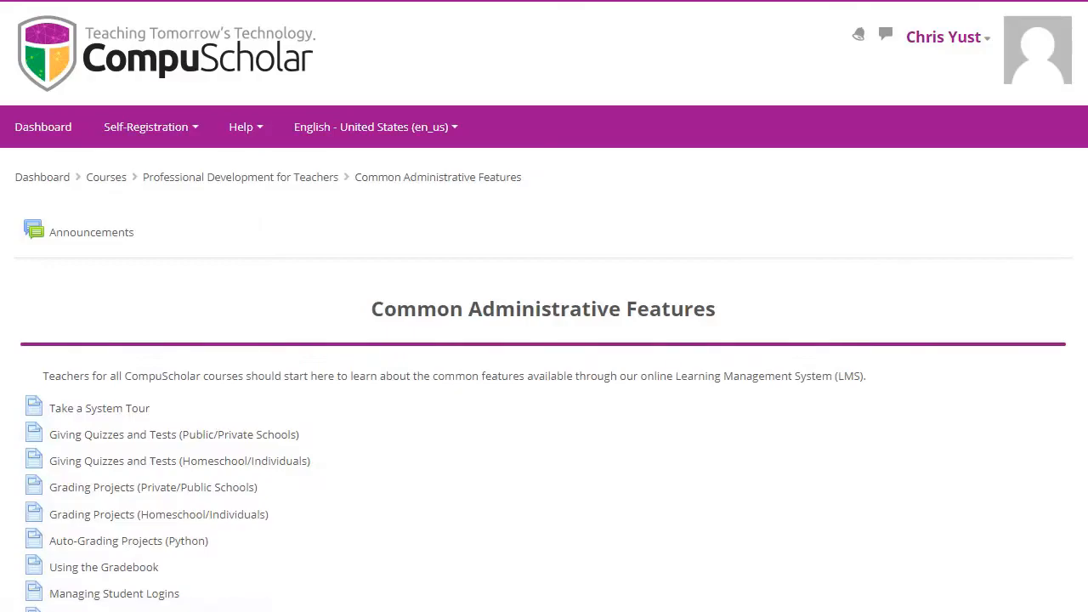
scroll(254, 311, down, 3)
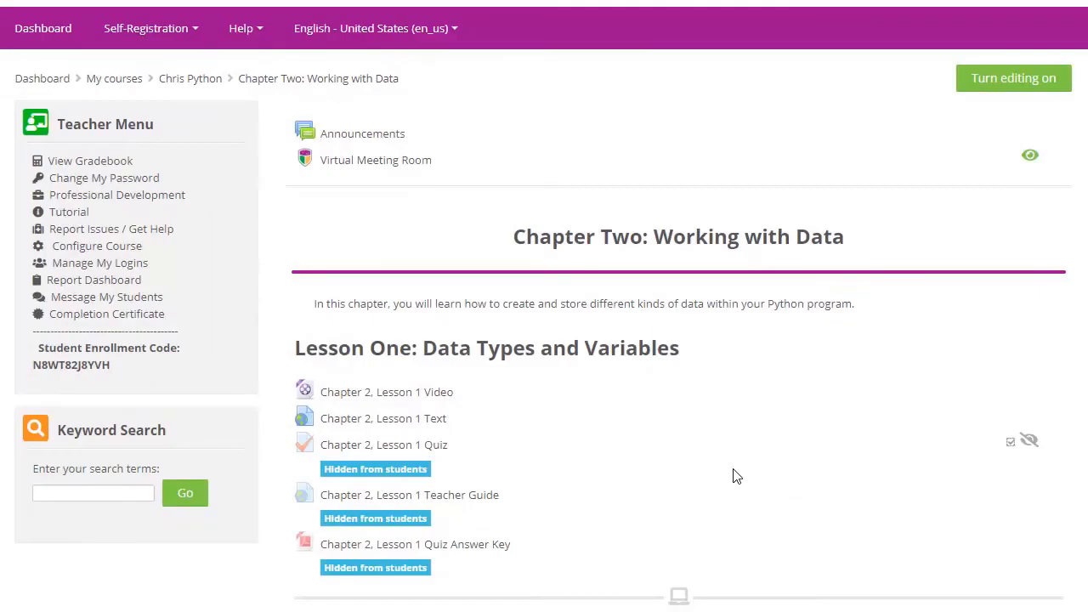
Step: Open the settings of the Chapter 2, Lesson 1 Quiz for editing and examine the Timing options
click(426, 452)
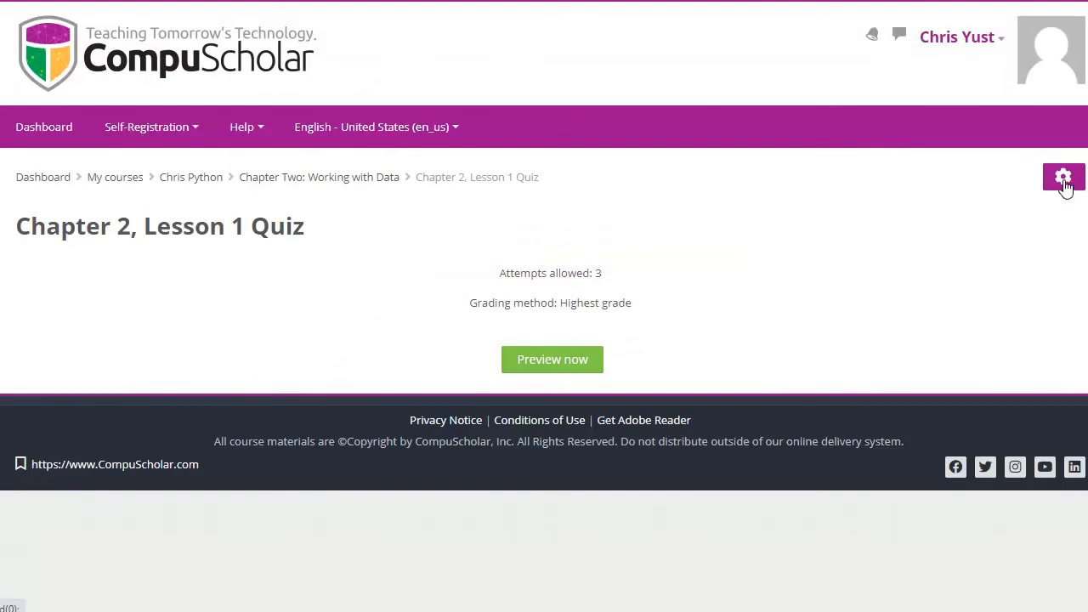
click(1064, 180)
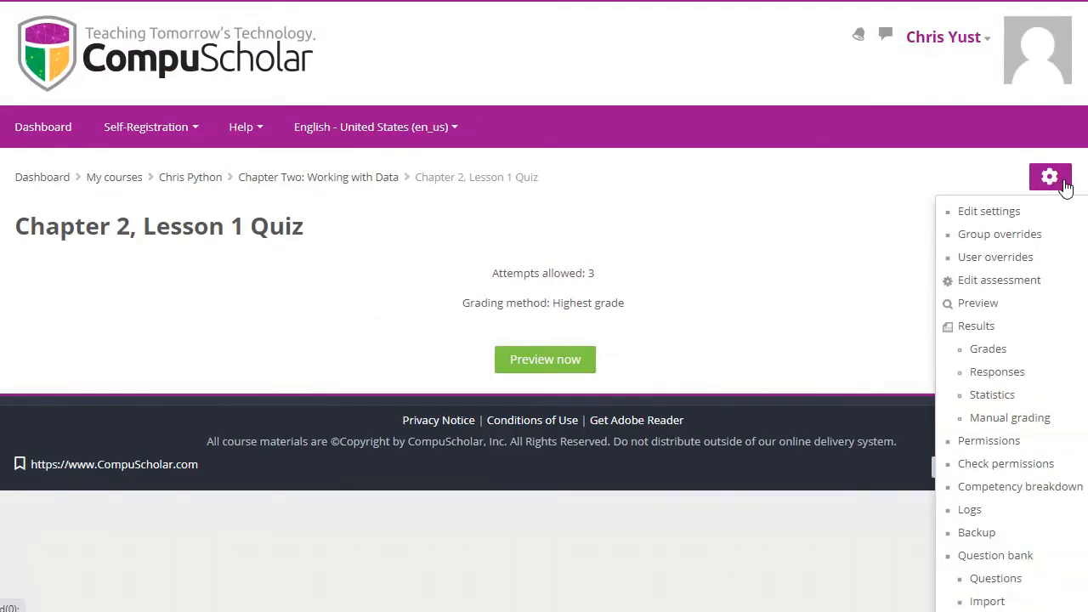
click(986, 213)
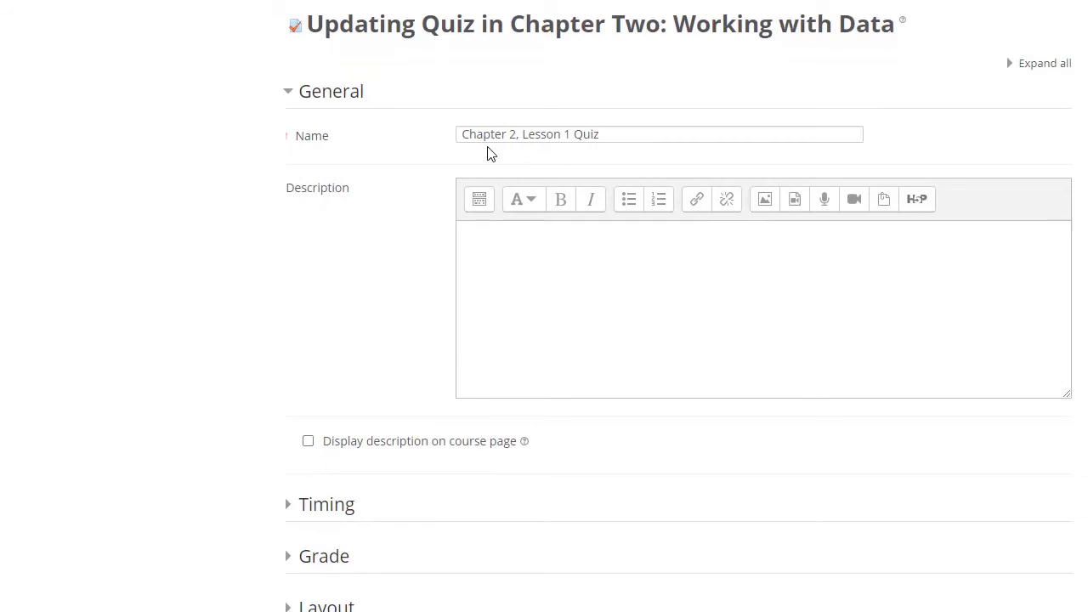
scroll(280, 350, down, 3)
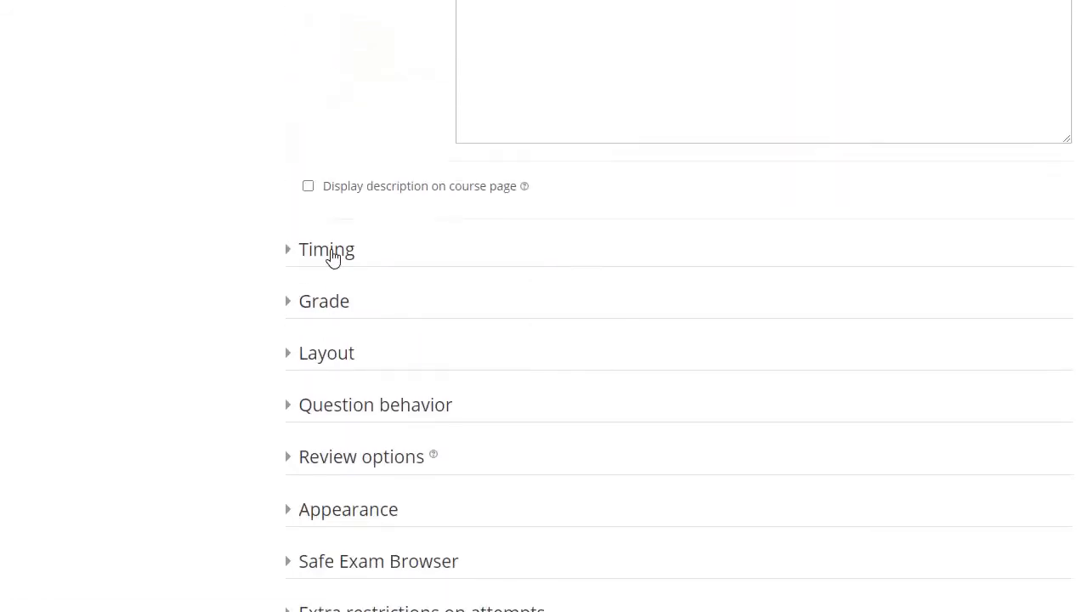
click(333, 255)
scroll(231, 283, down, 1)
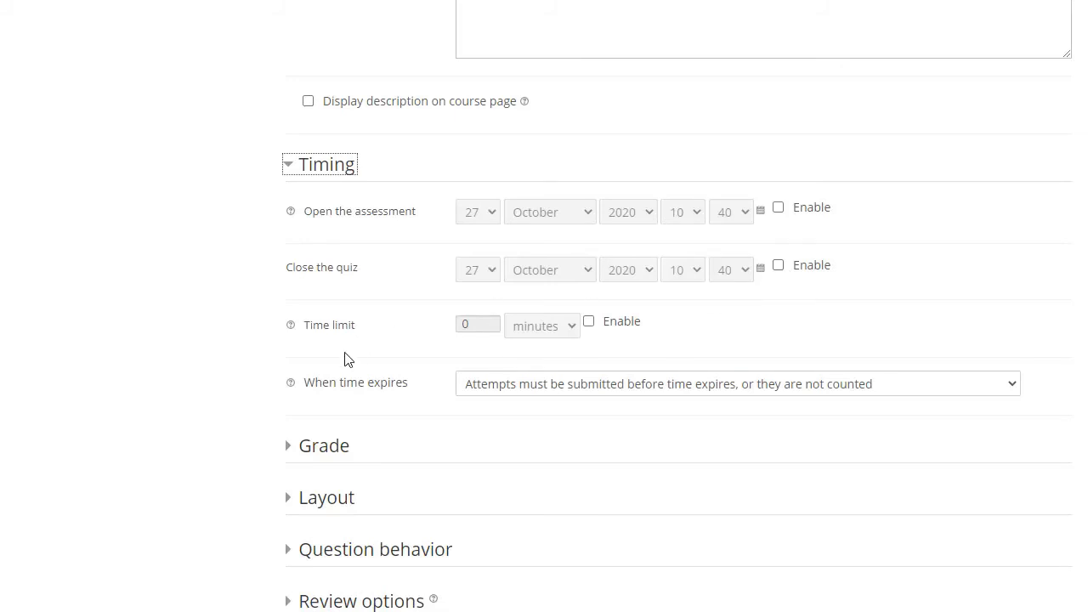
Step: Expand the quiz's Grade section and check the choices for attempts allowed and grading method
scroll(352, 354, down, 2)
click(324, 282)
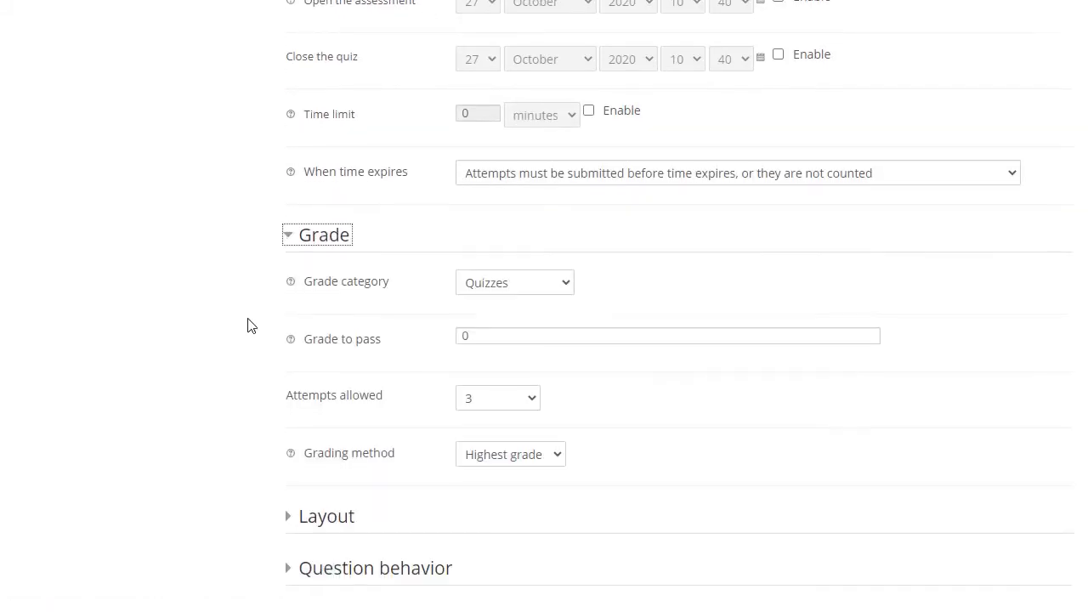
scroll(488, 252, down, 2)
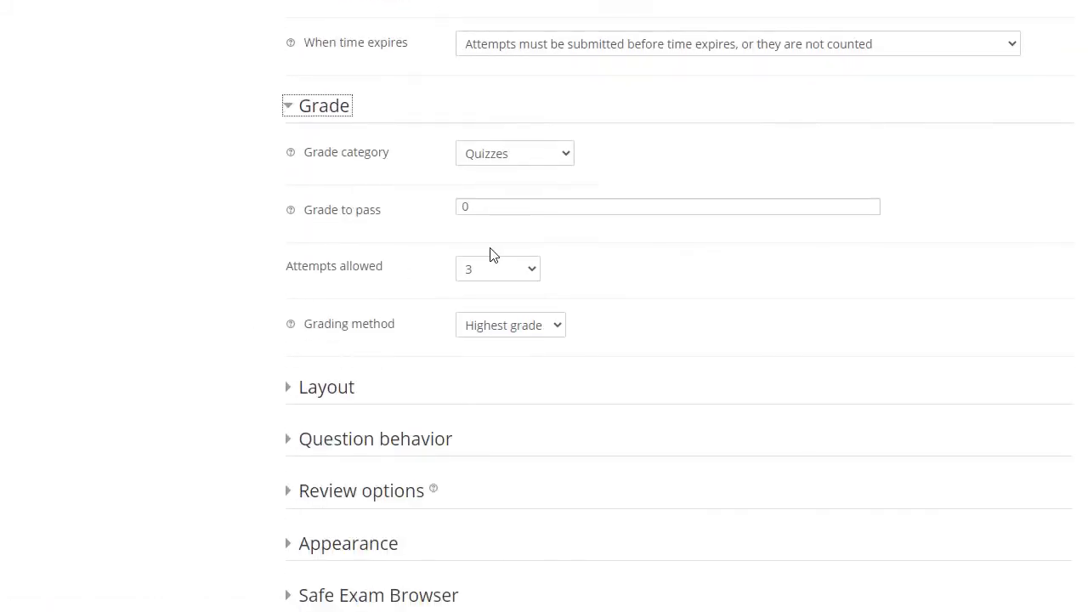
click(531, 272)
click(531, 273)
click(558, 328)
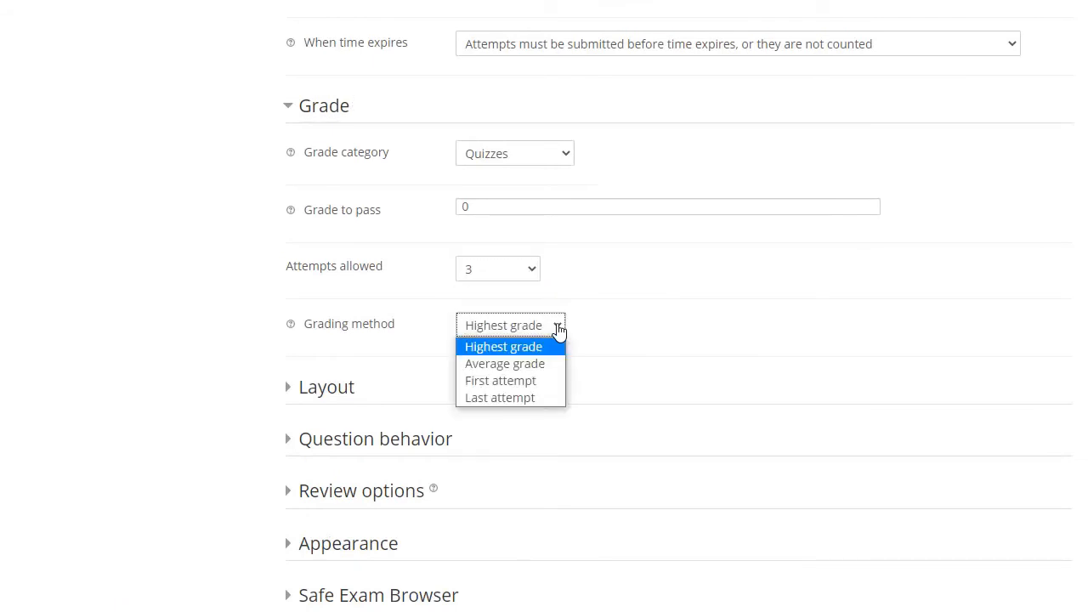
click(557, 330)
Step: Expand the quiz's Layout and Question behavior sections and examine the new page, shuffle and feedback options
scroll(250, 306, down, 2)
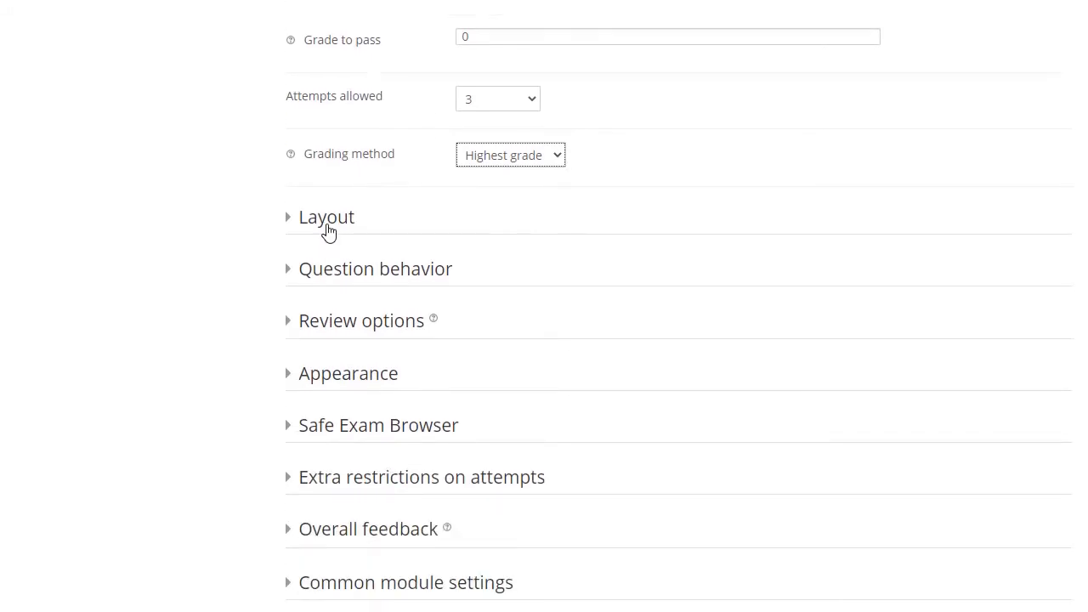
click(329, 229)
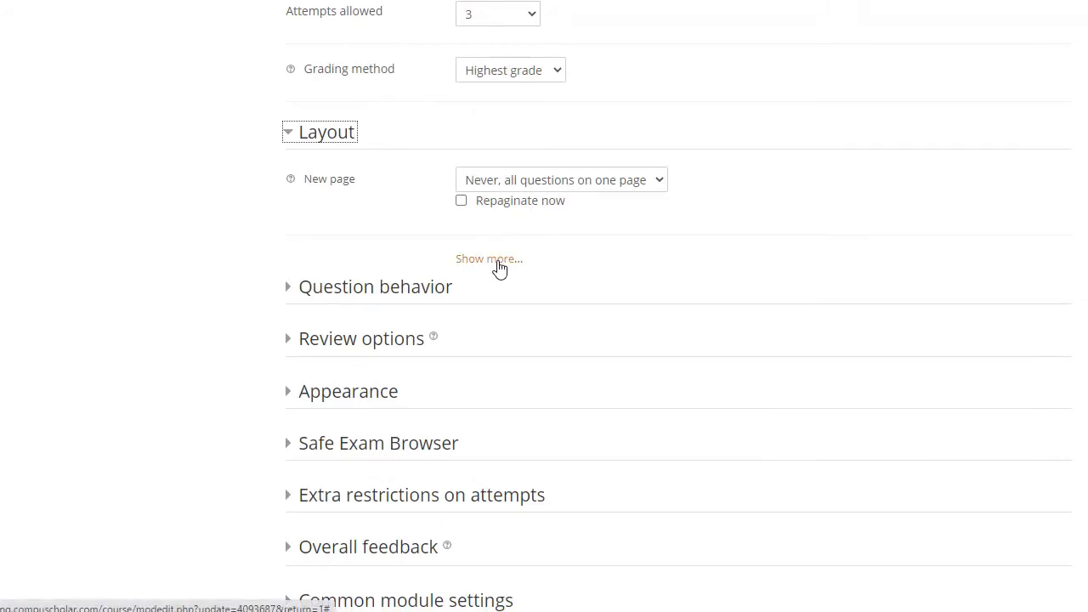
click(651, 194)
click(651, 194)
scroll(336, 304, up, 1)
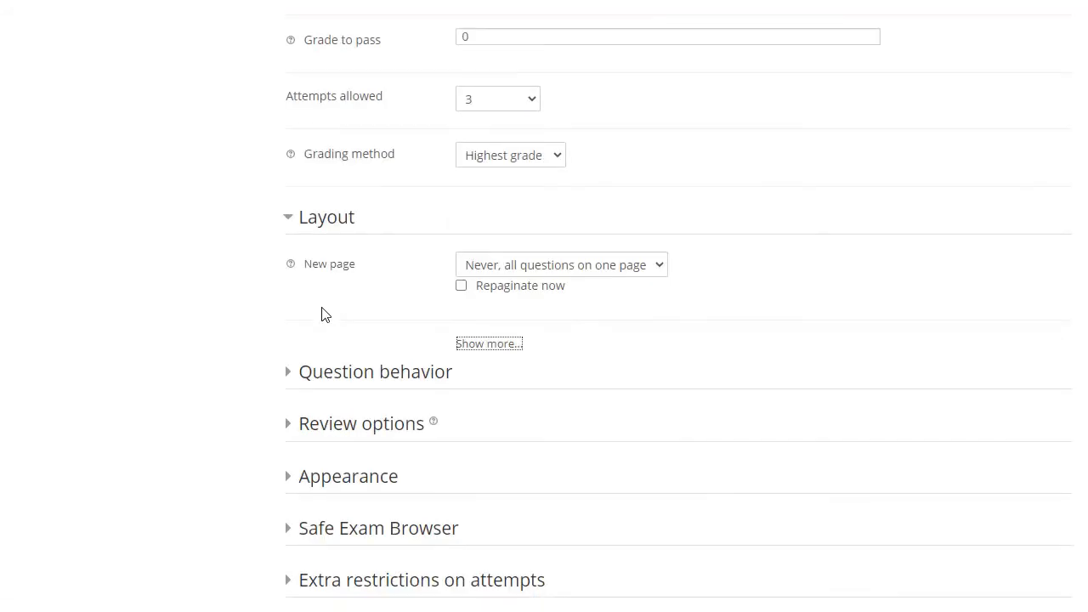
click(328, 376)
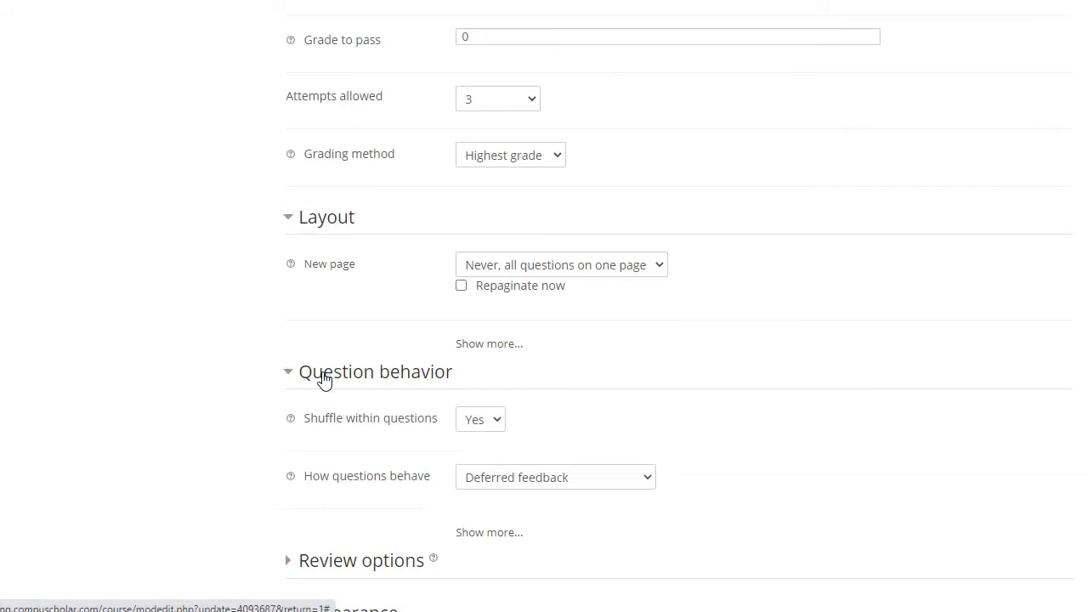
scroll(321, 378, down, 2)
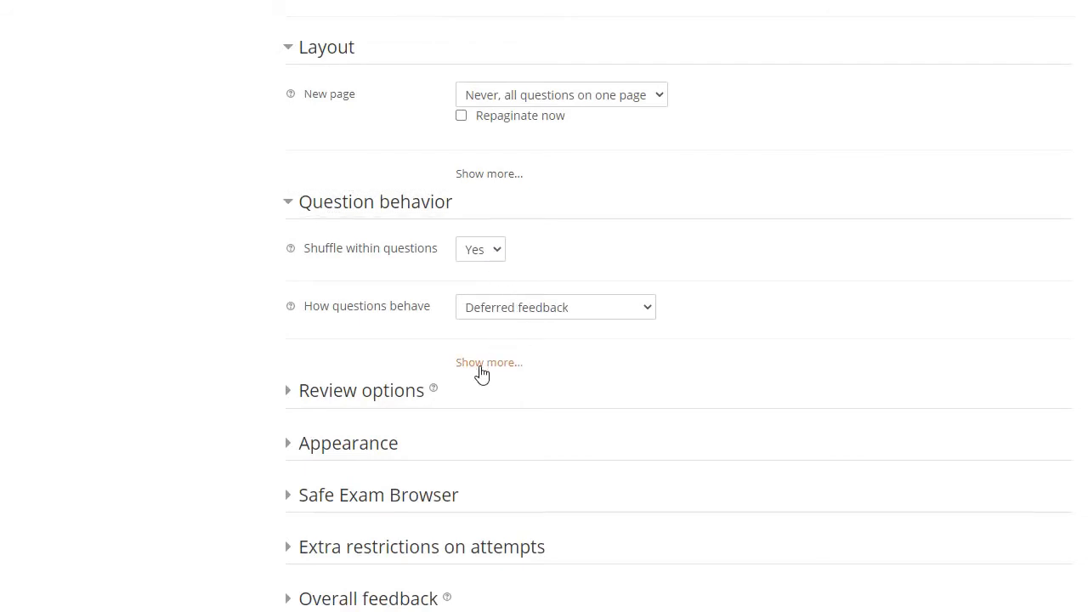
Step: Expand the quiz's Review options, examine what students can see after an attempt, and collapse the section
click(310, 390)
scroll(310, 387, down, 3)
scroll(312, 391, down, 1)
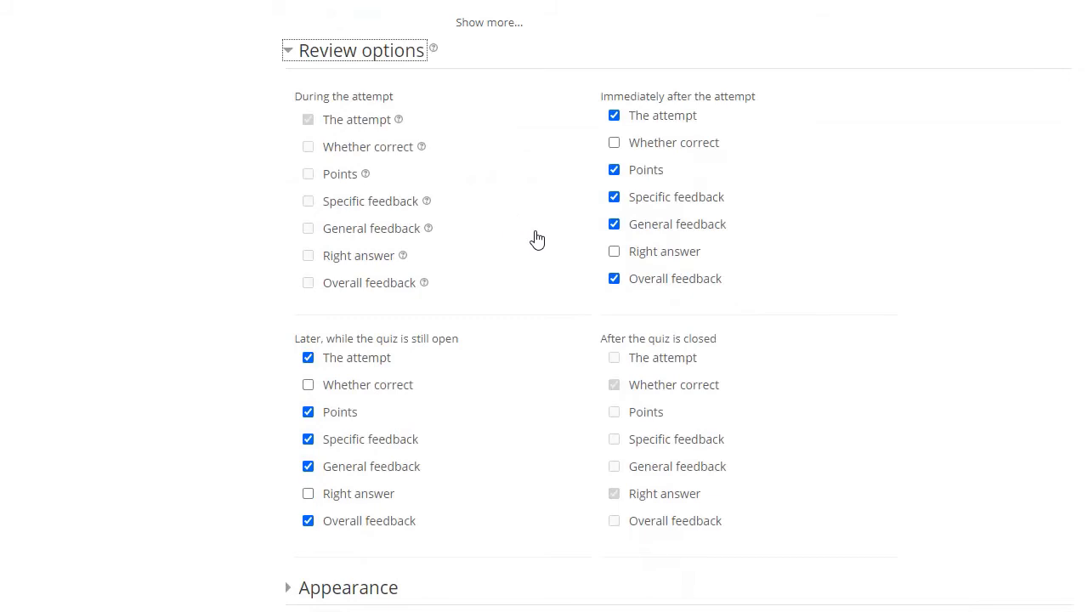
click(494, 171)
click(364, 58)
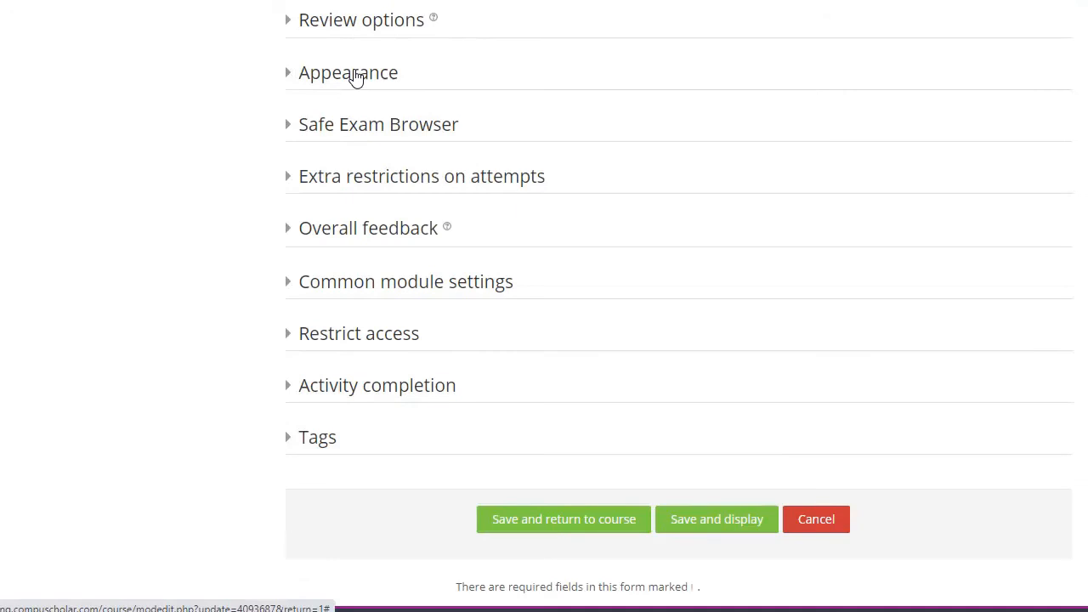
Step: Expand Extra restrictions on attempts with its additional options and examine the password, delay and browser security settings
click(355, 78)
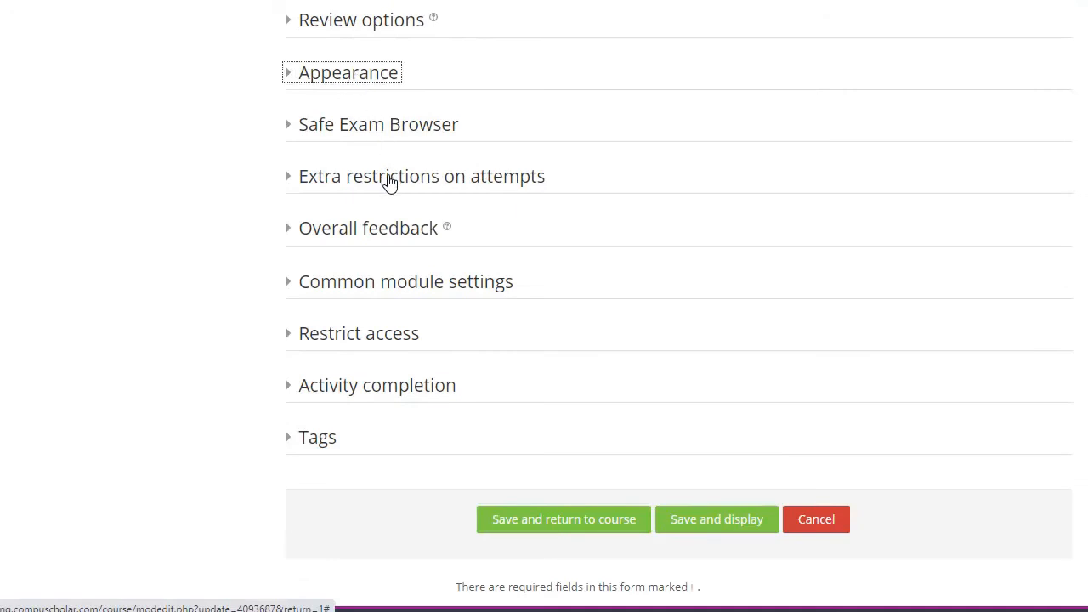
click(389, 179)
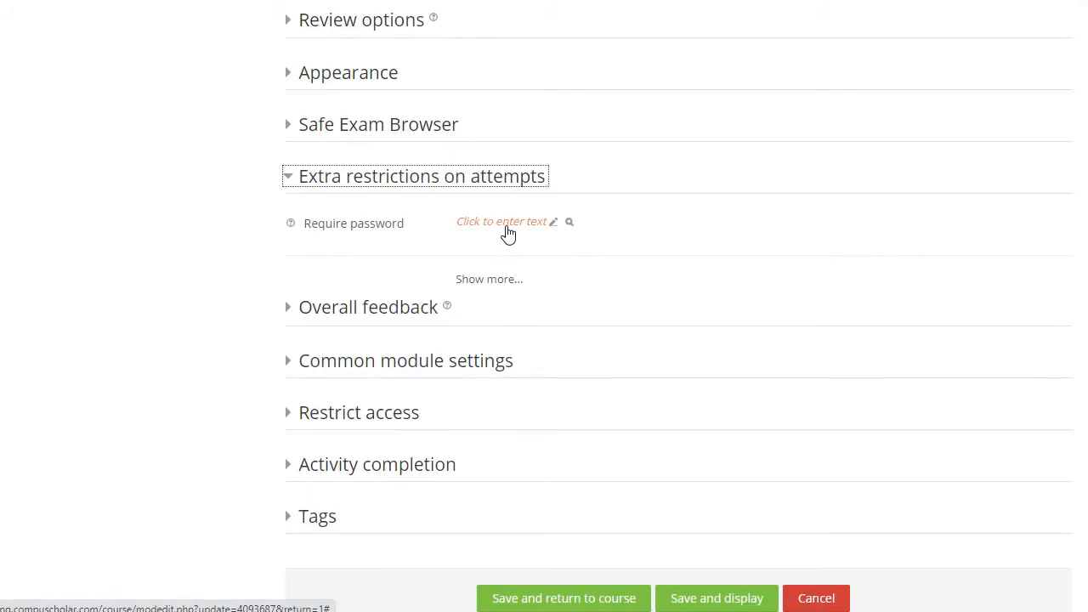
click(481, 283)
scroll(437, 266, up, 1)
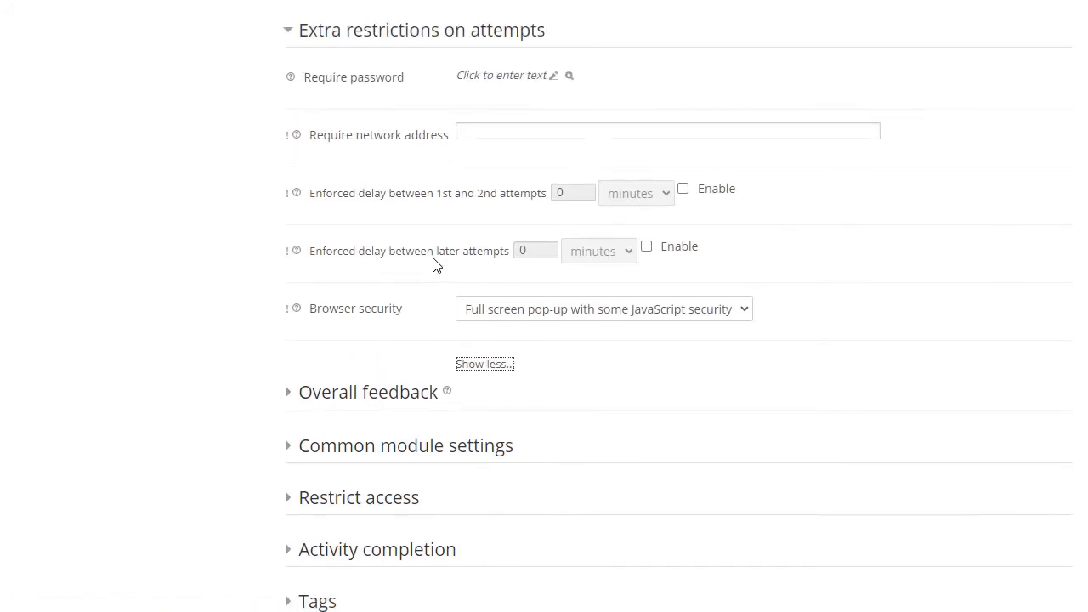
scroll(433, 265, up, 1)
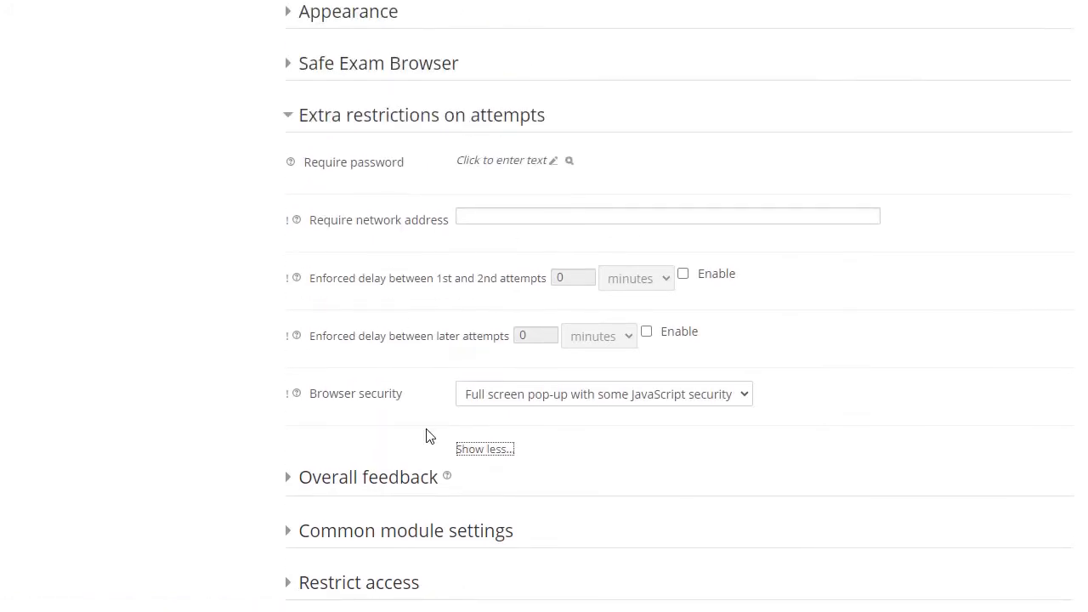
Step: Collapse Extra restrictions on attempts and examine the quiz's Overall feedback and Common module settings sections, collapsing each one
click(387, 119)
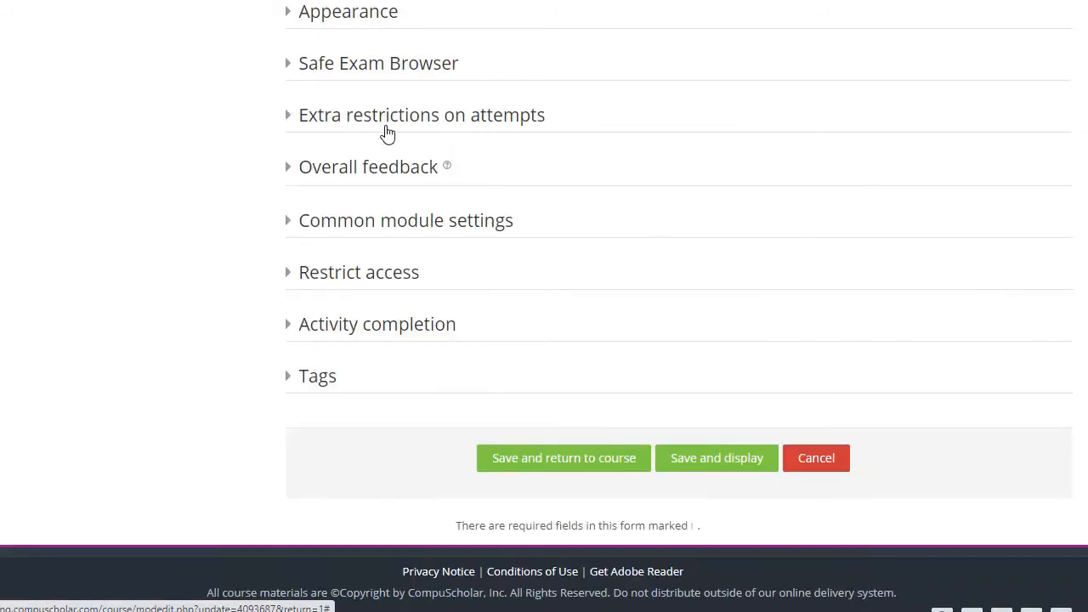
click(390, 177)
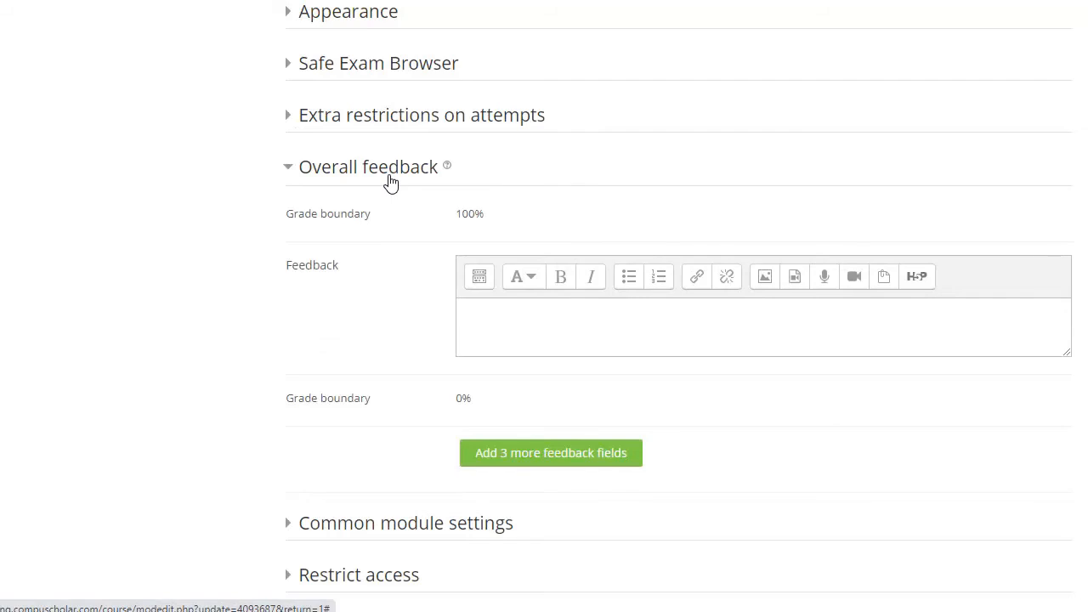
click(390, 182)
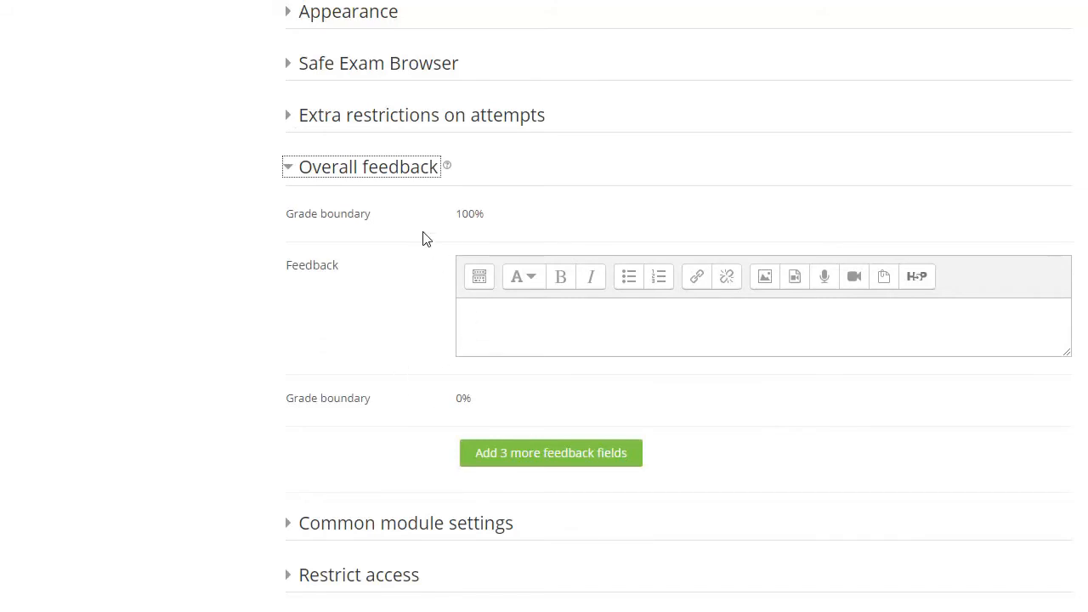
click(401, 173)
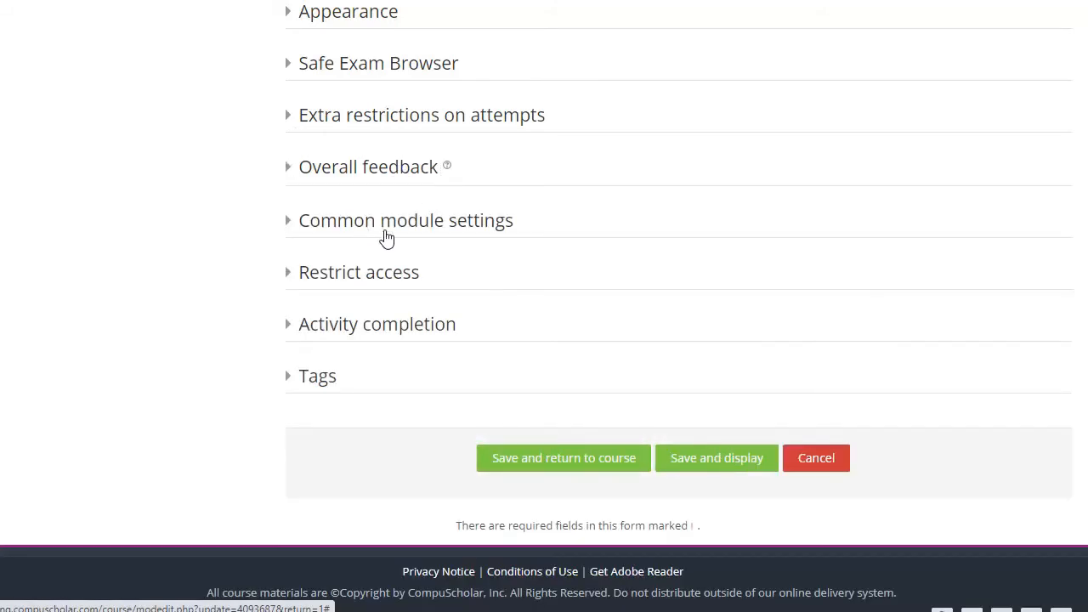
click(482, 222)
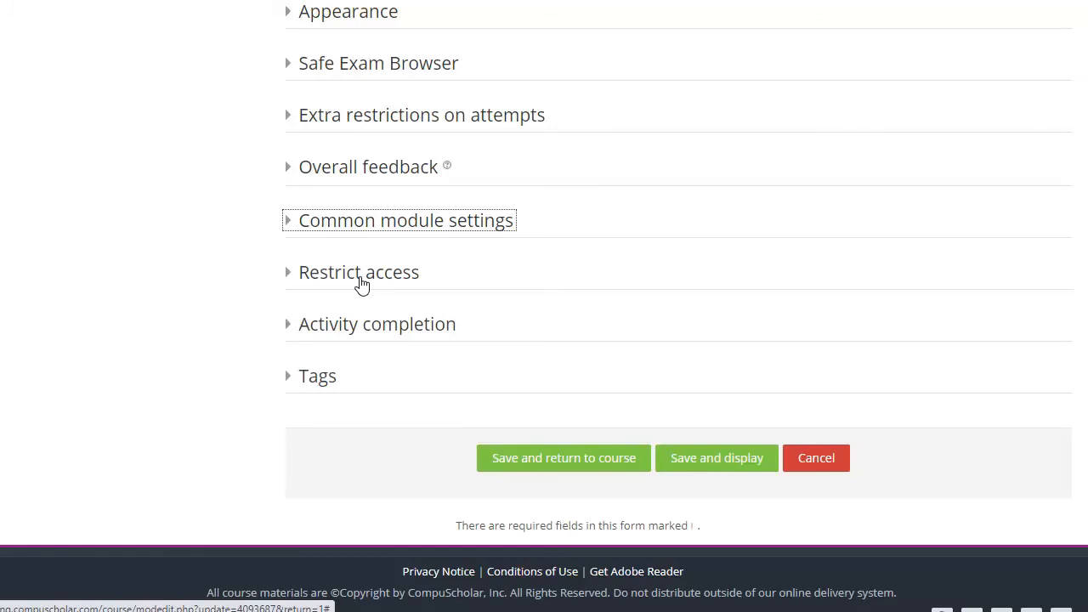
Step: Expand Restrict access, examine the restriction types that can be added to the quiz, and cancel without adding one
click(361, 274)
scroll(360, 281, down, 2)
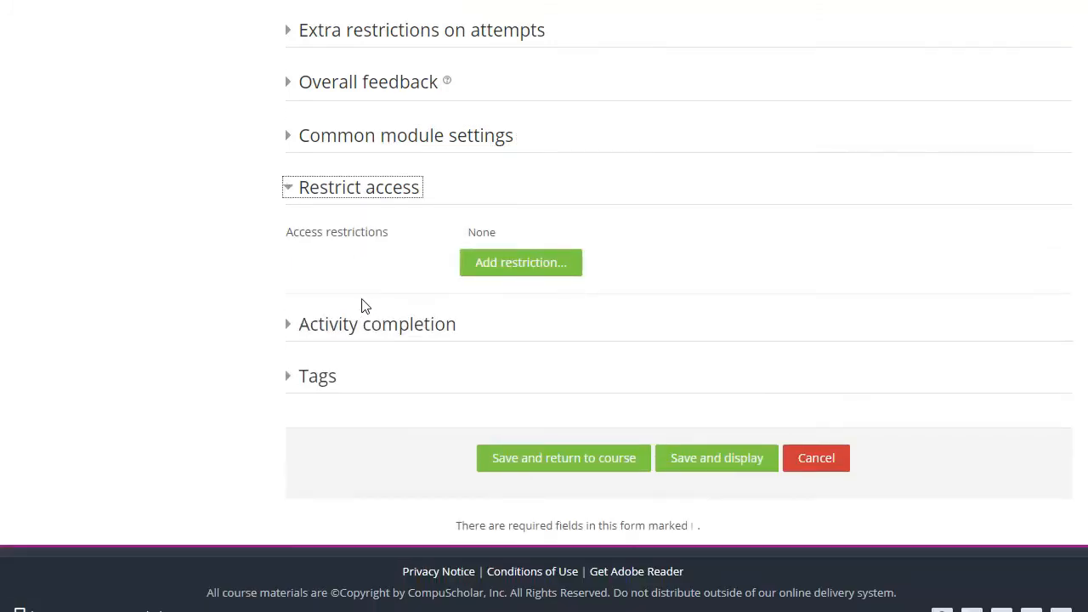
click(511, 271)
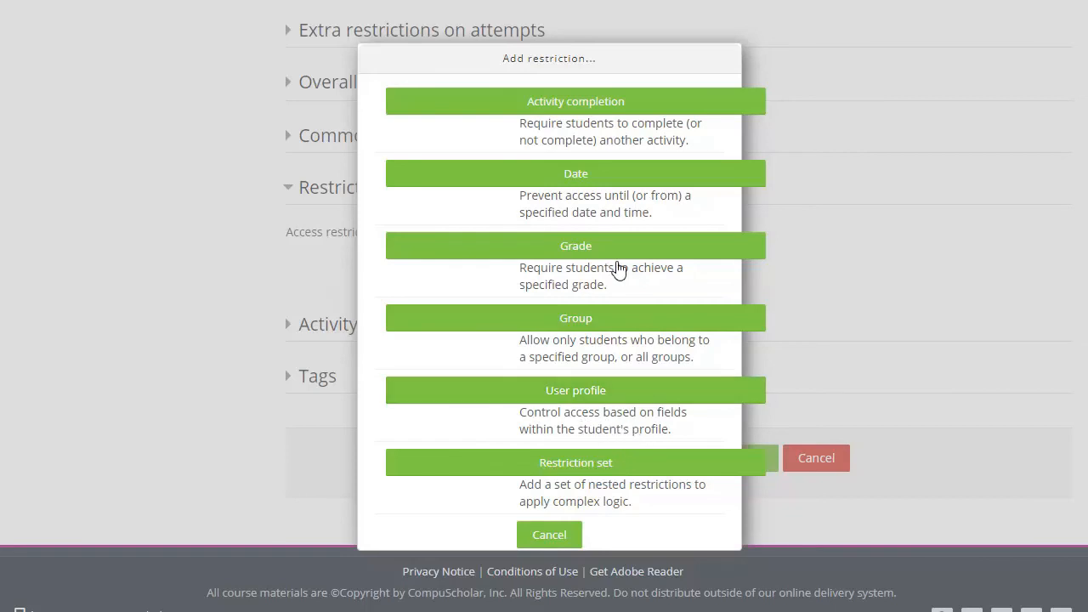
click(549, 534)
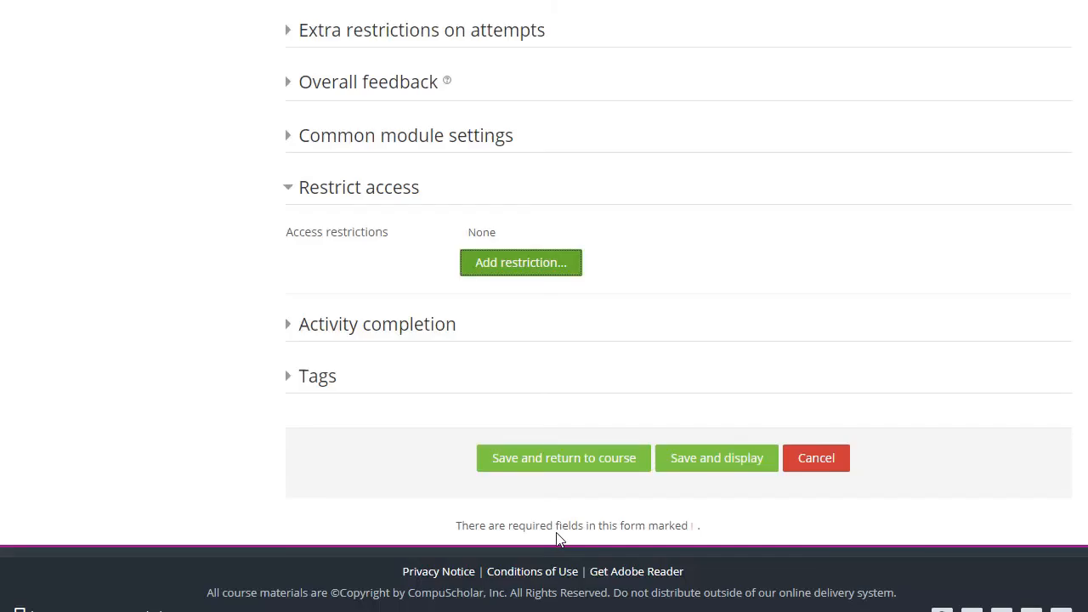
Step: Examine the completion tracking and grade requirements under Activity completion, then collapse it and Restrict access and review the quiz's settings sections
click(345, 338)
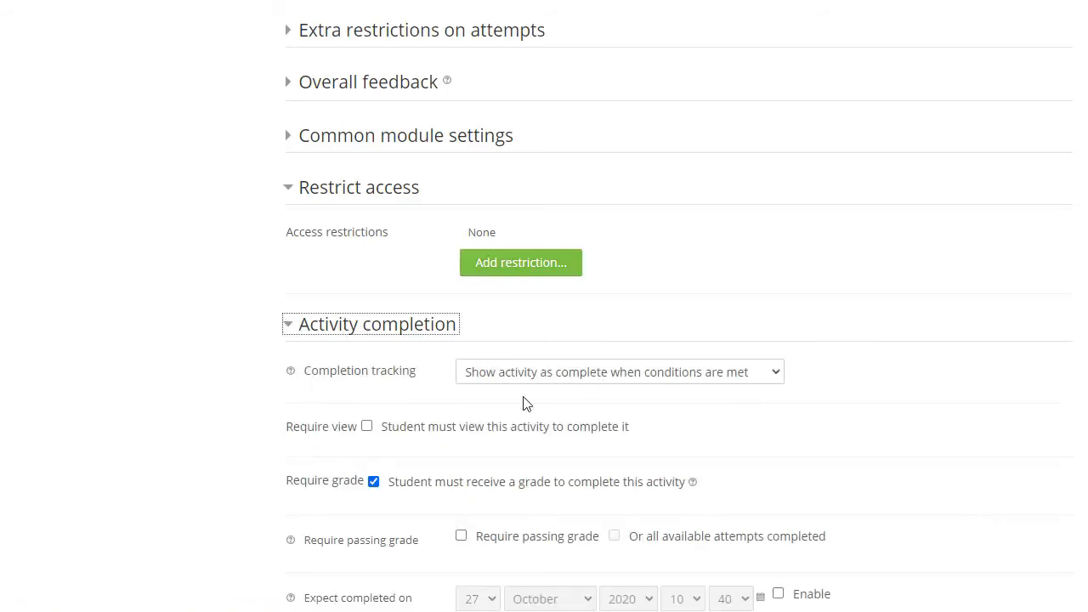
click(328, 332)
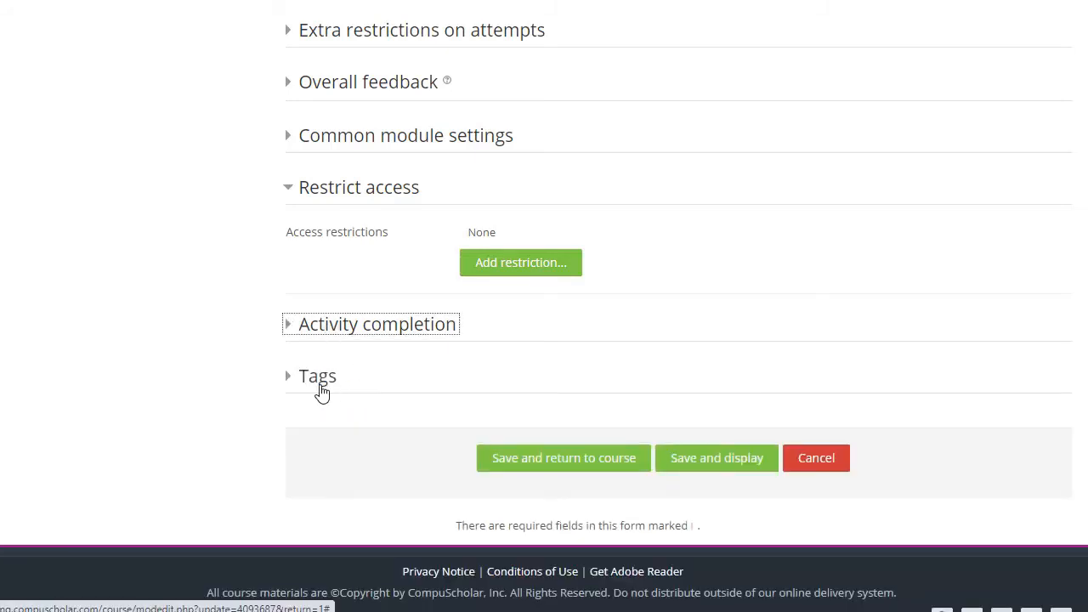
click(344, 197)
scroll(272, 241, up, 2)
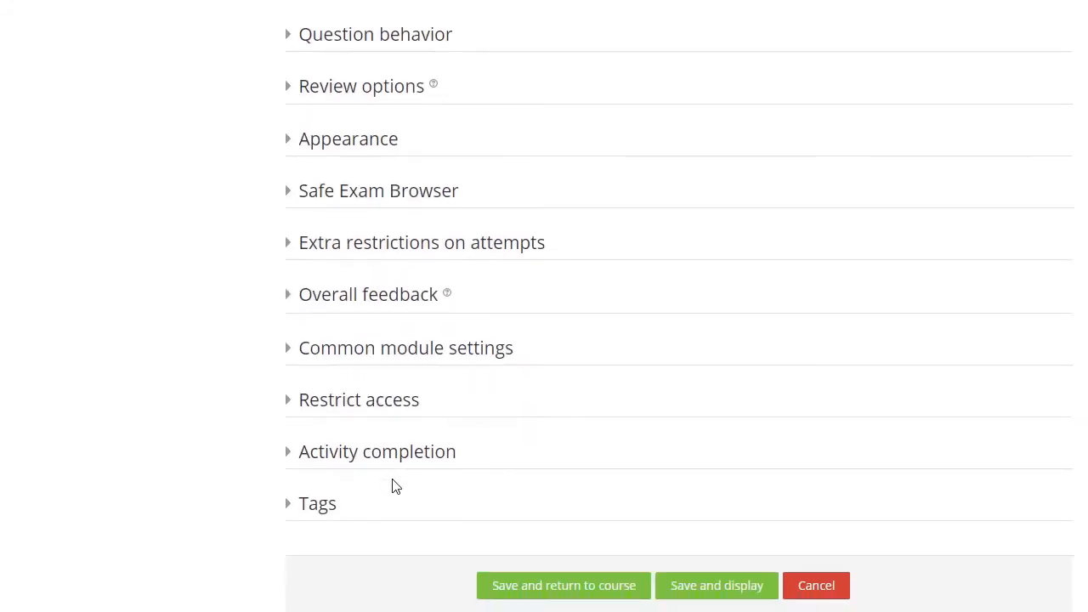
scroll(406, 505, up, 6)
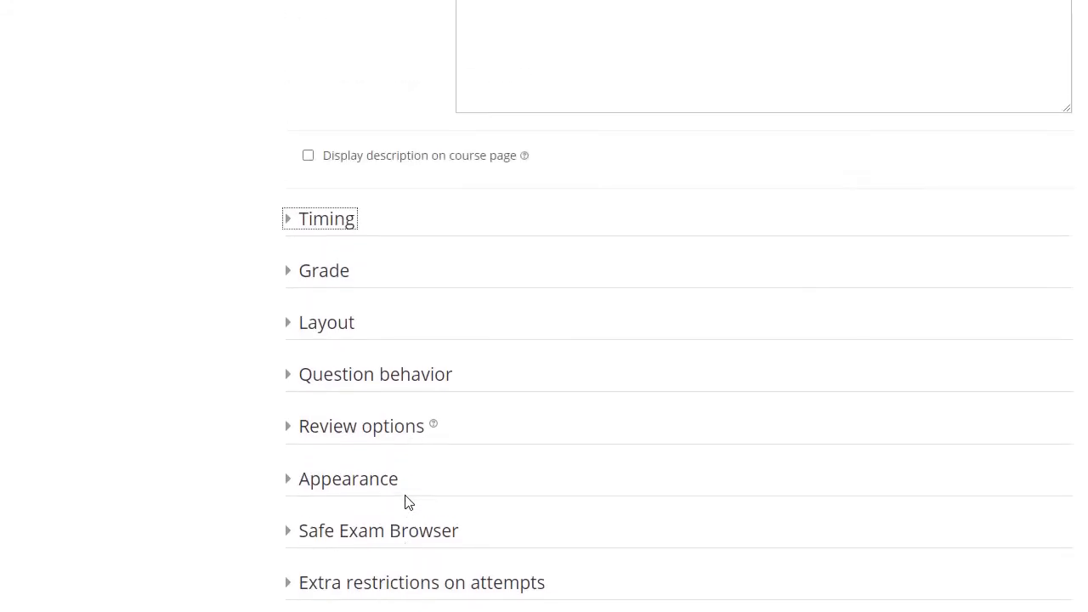
scroll(407, 503, up, 1)
scroll(406, 503, up, 1)
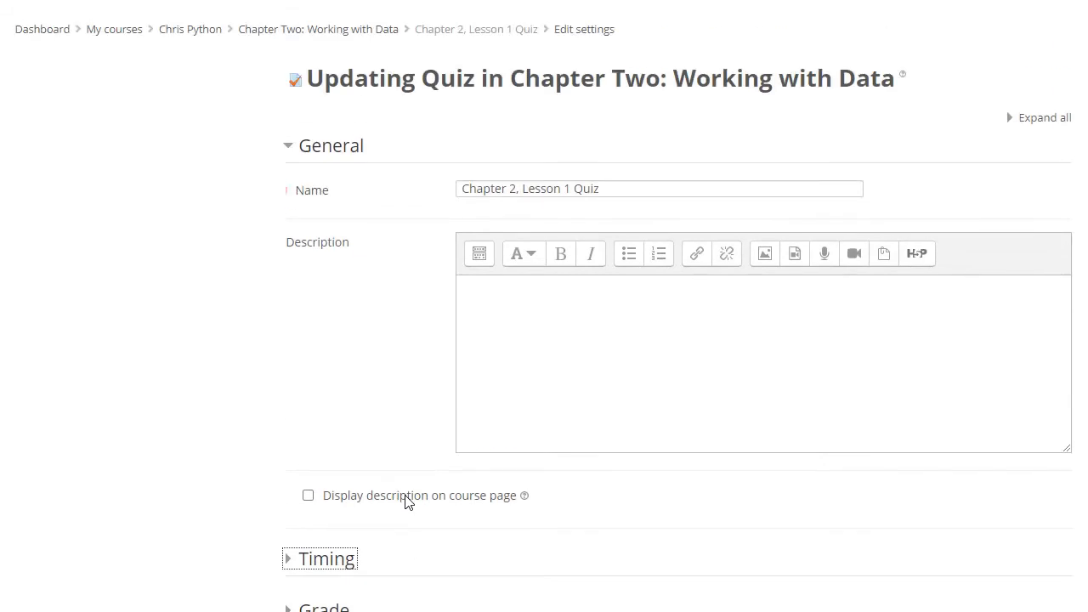
scroll(406, 504, down, 6)
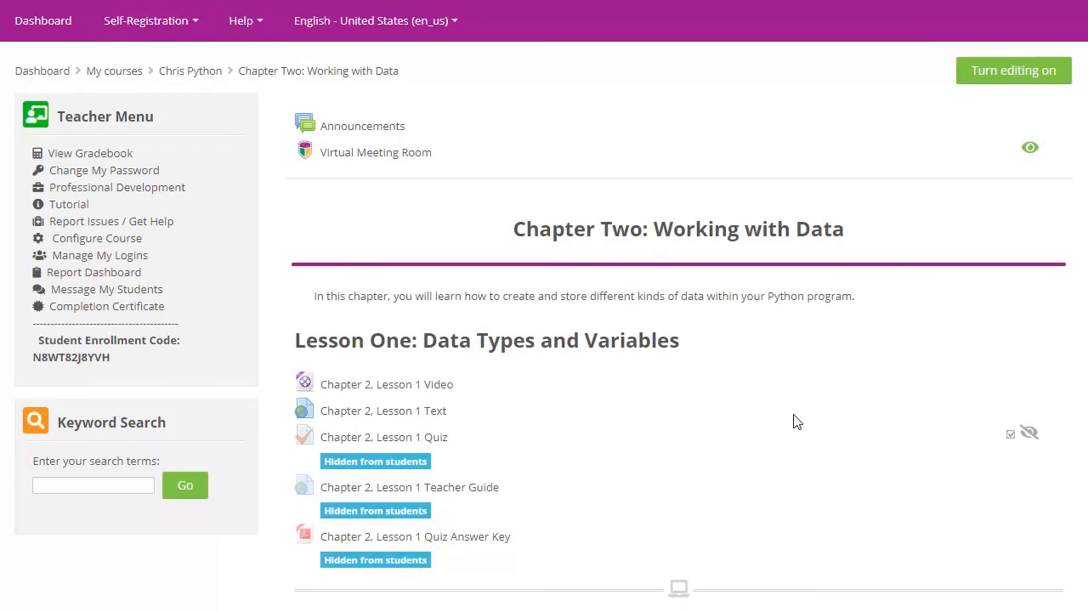
Step: Turn on course editing and add a new Quiz activity to the general section above the chapter
click(1024, 74)
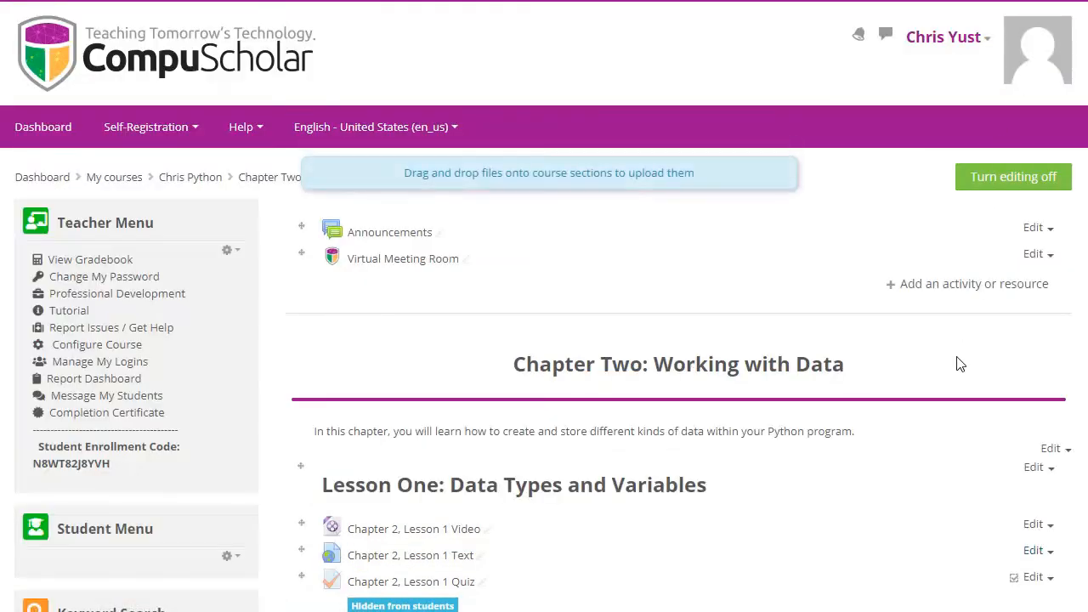
click(949, 289)
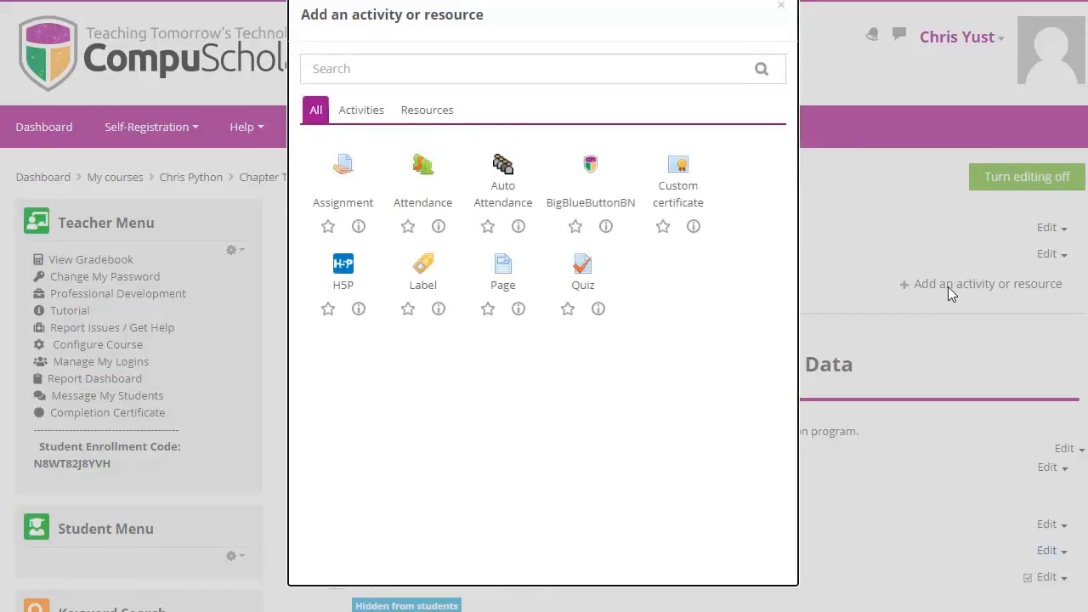
click(582, 270)
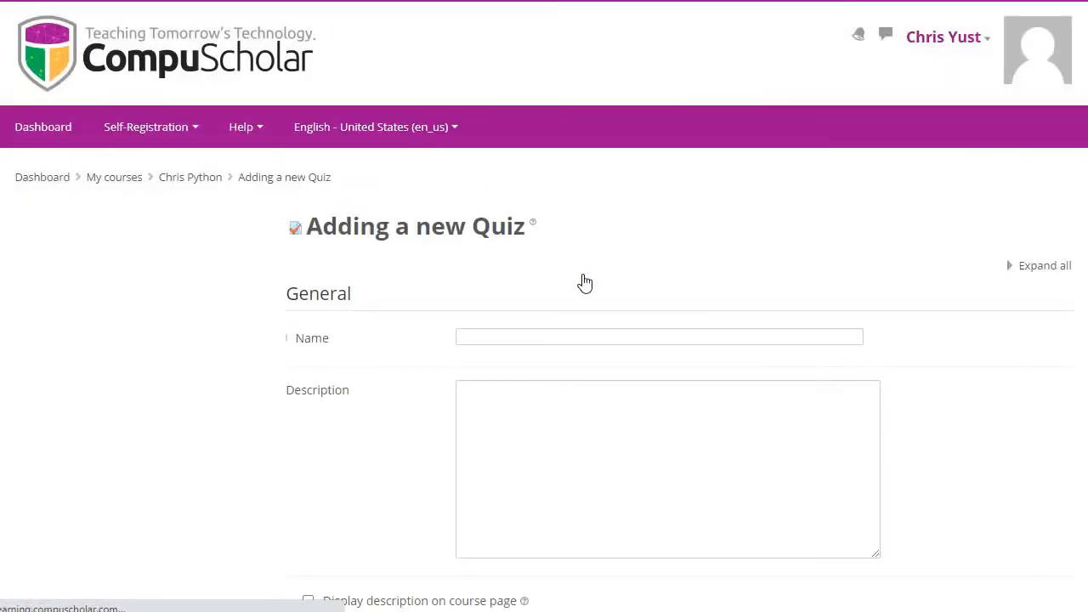
Step: Name the new quiz with the teacher's first name followed by "Demo Quiz", keep the default settings, and save and display it
click(521, 332)
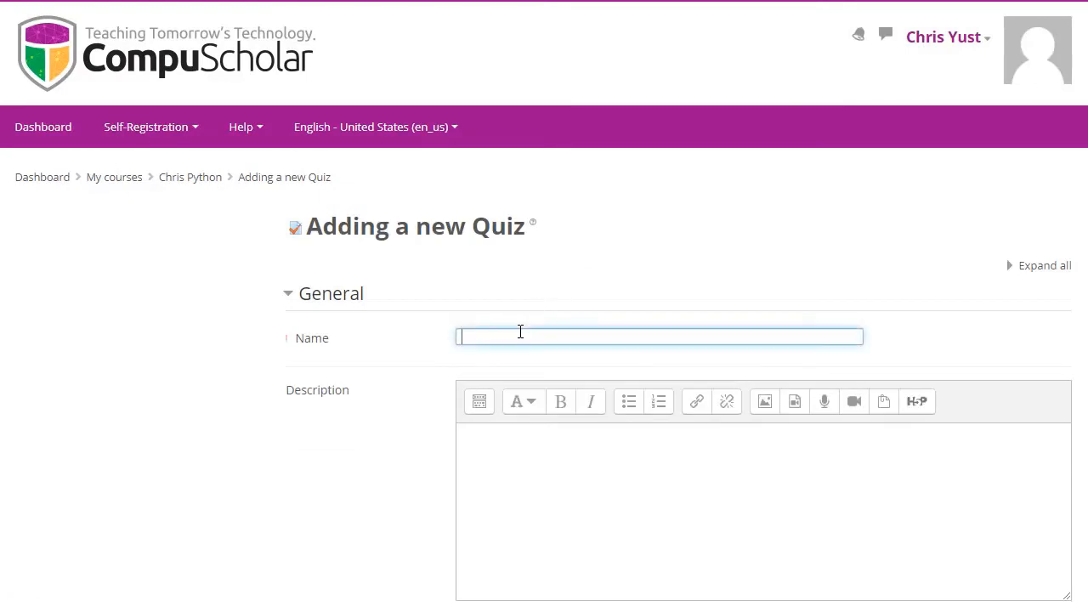
text(Chris Demo Quiz)
scroll(402, 379, down, 4)
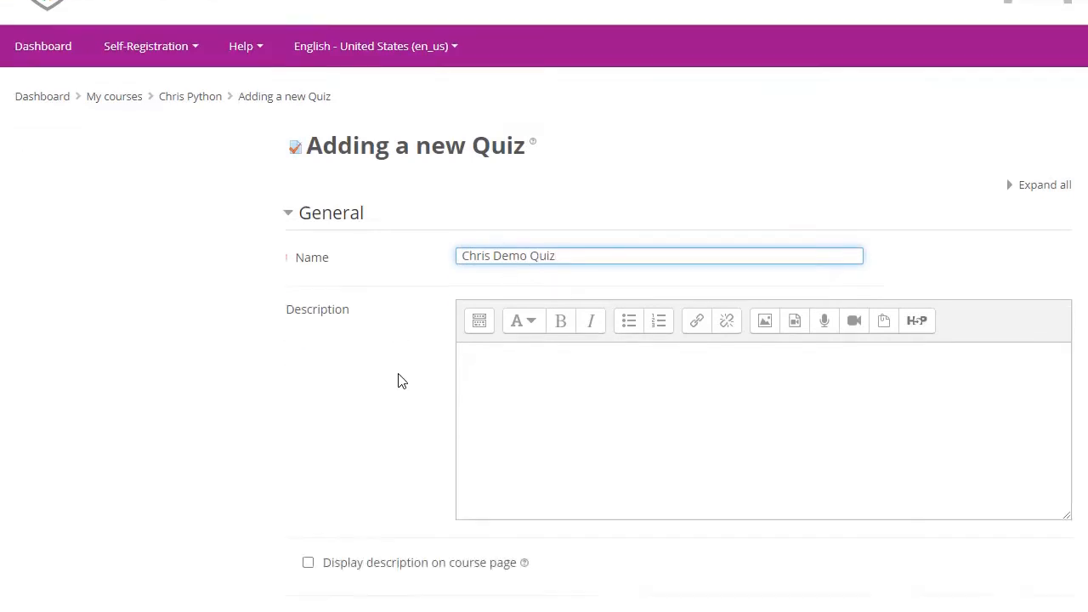
scroll(402, 379, down, 1)
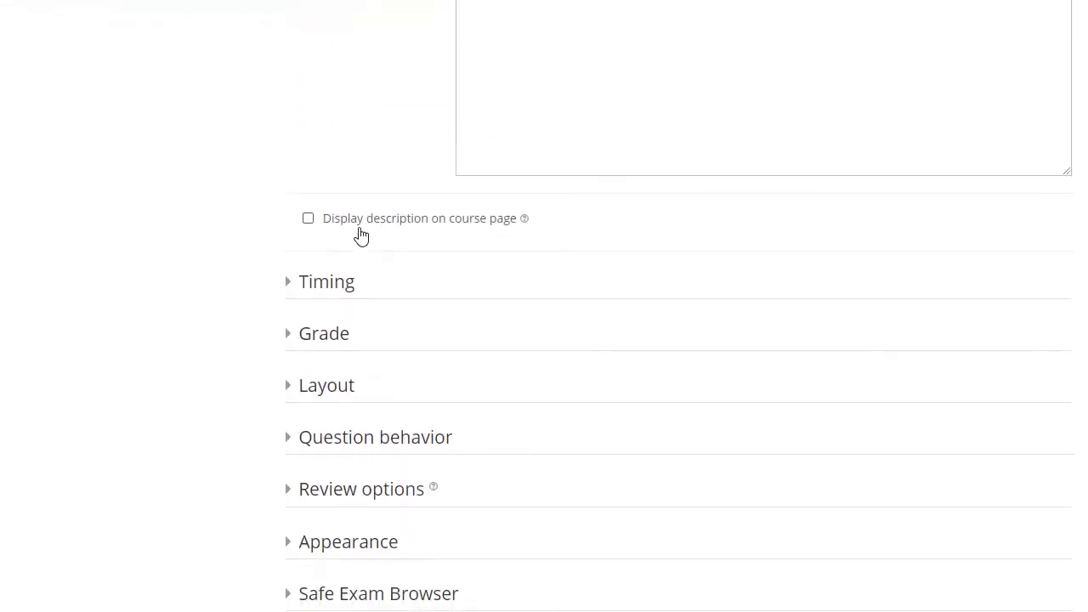
scroll(343, 289, down, 1)
scroll(343, 289, down, 4)
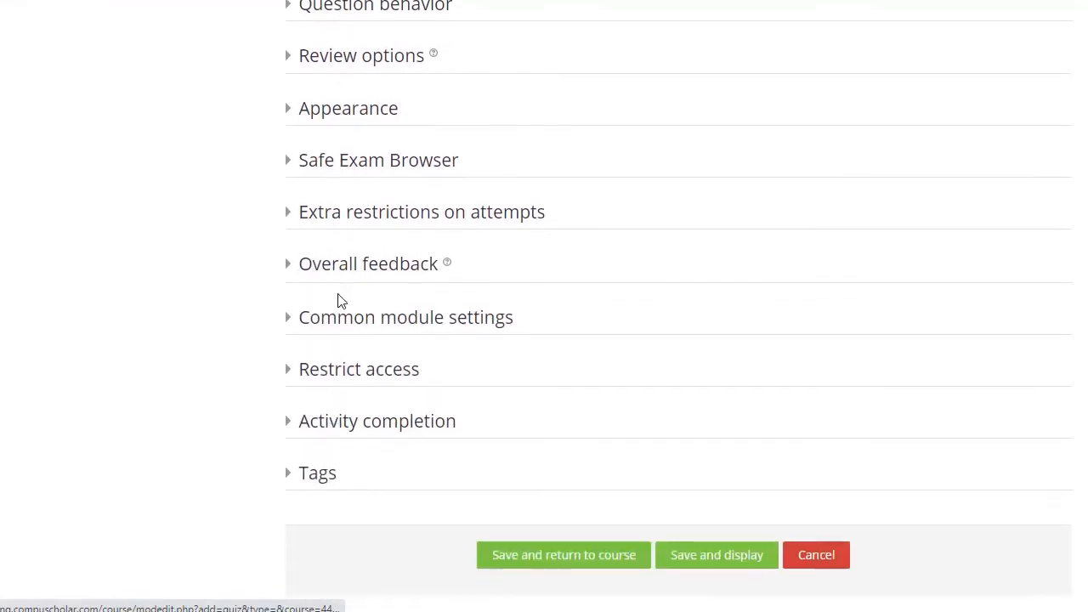
scroll(340, 297, up, 6)
scroll(340, 299, up, 1)
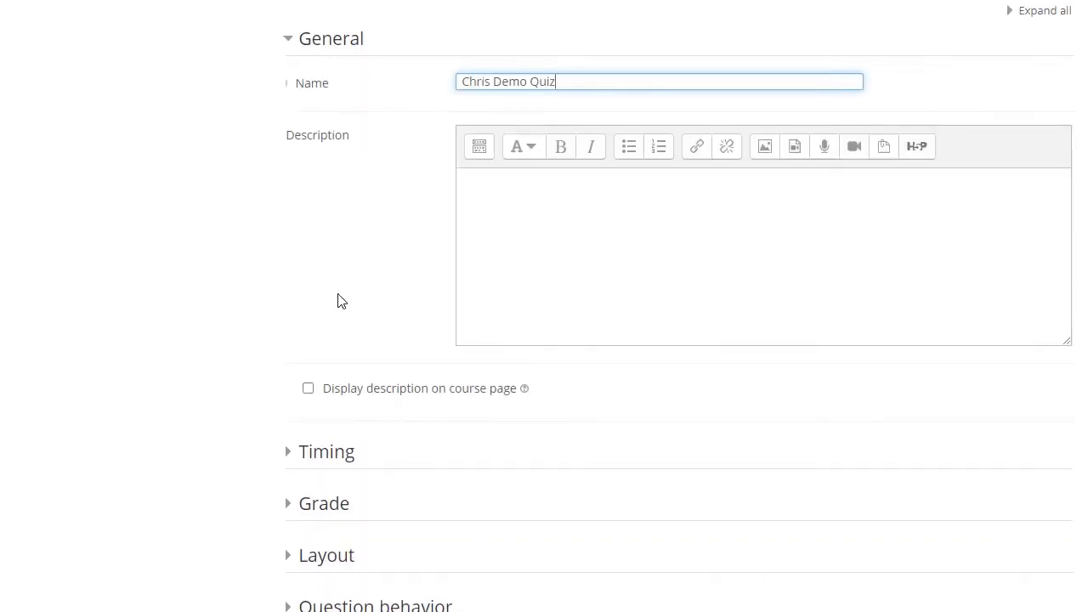
scroll(423, 464, down, 6)
scroll(471, 421, down, 3)
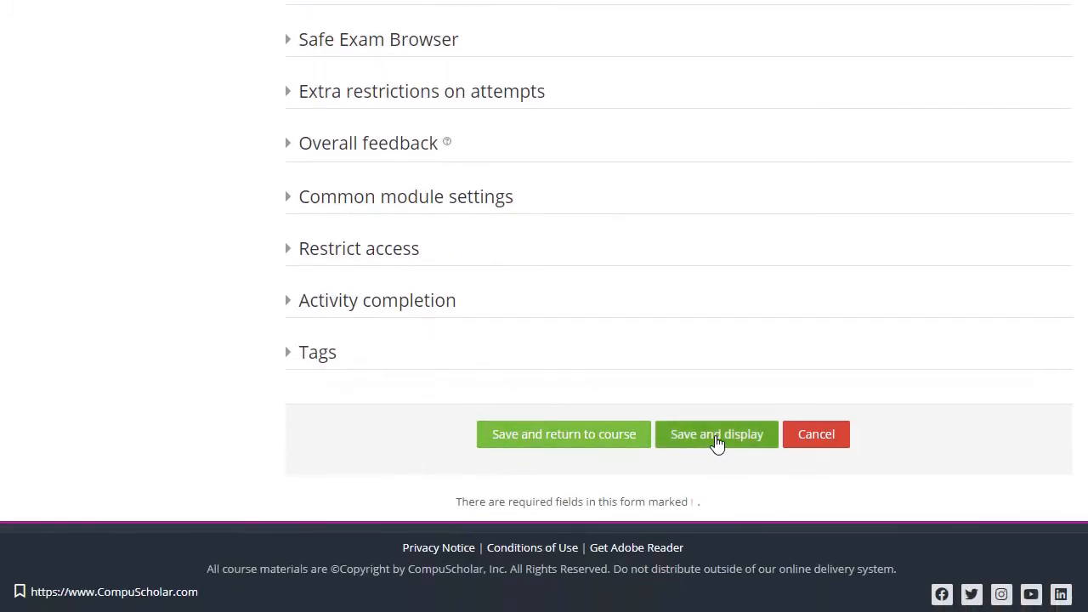
click(716, 441)
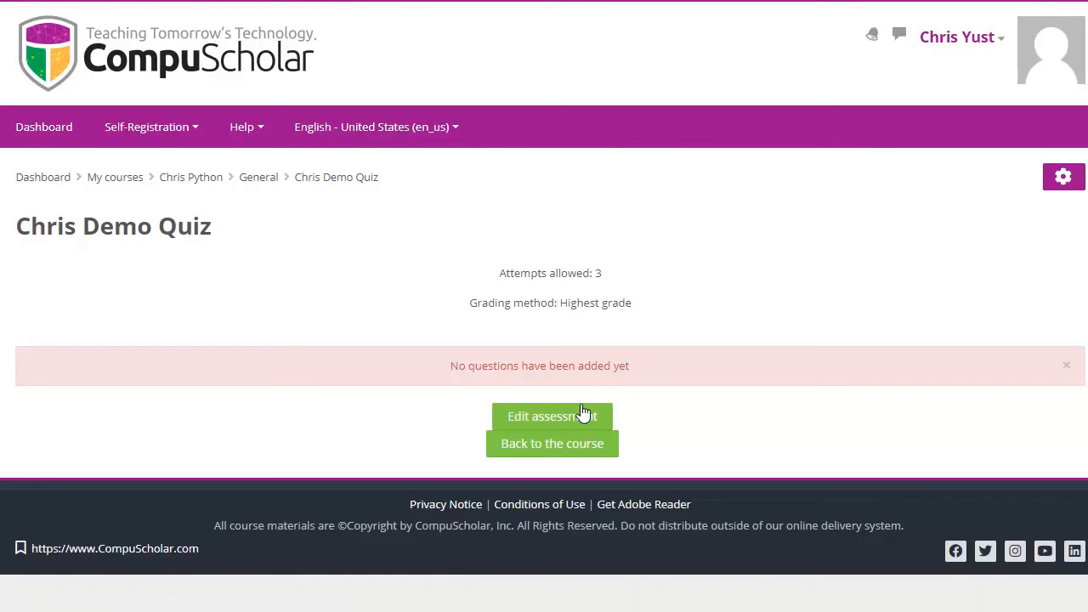
Step: Return to the course and move the demo quiz into Chapter One, between Chapter 1, Lesson 1 Text and Chapter 1, Lesson 1 Quiz
click(558, 446)
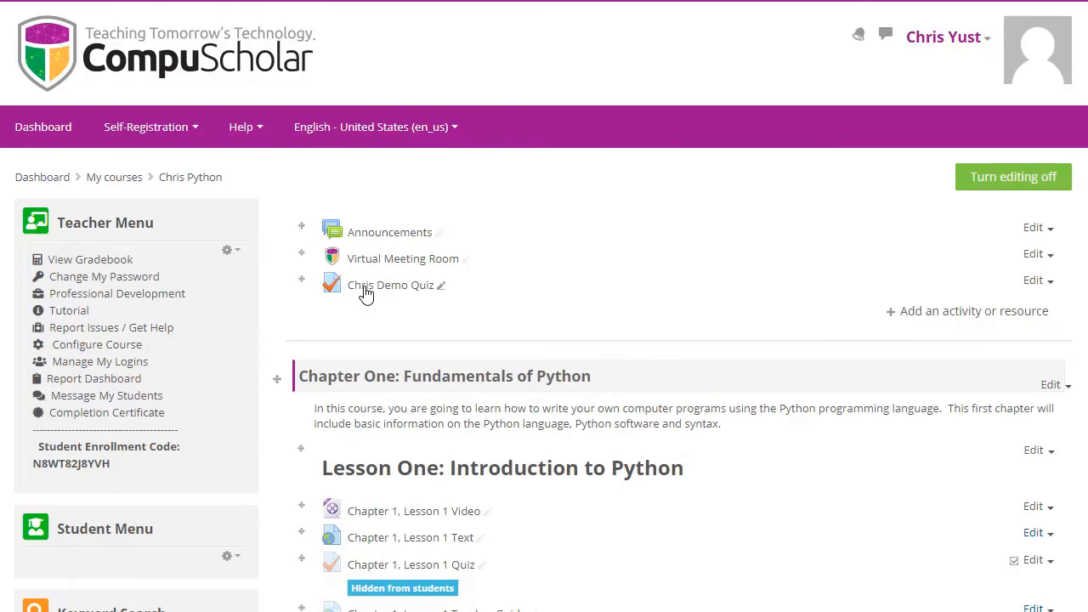
scroll(365, 291, down, 1)
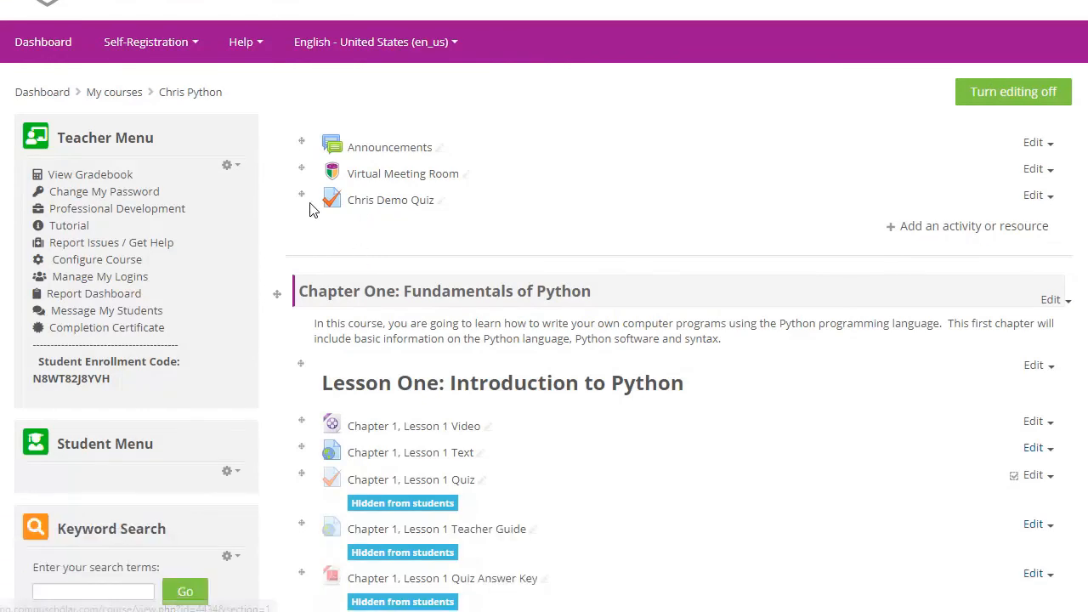
drag(328, 325, 303, 450)
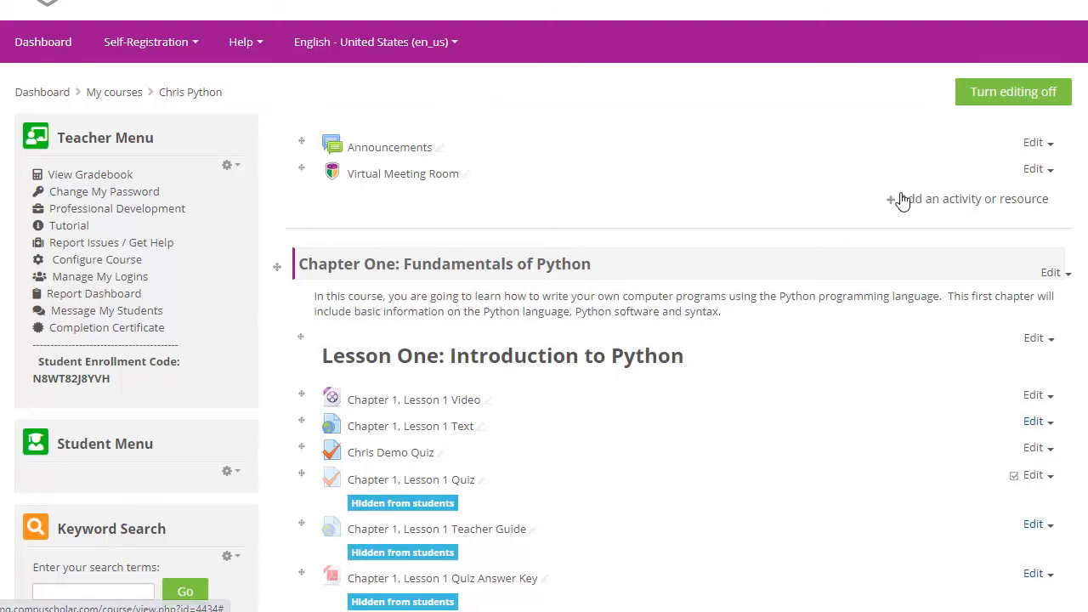
Step: Turn off course editing and open Chapter One: Fundamentals of Python to check the demo quiz's placement in Lesson One
click(1012, 96)
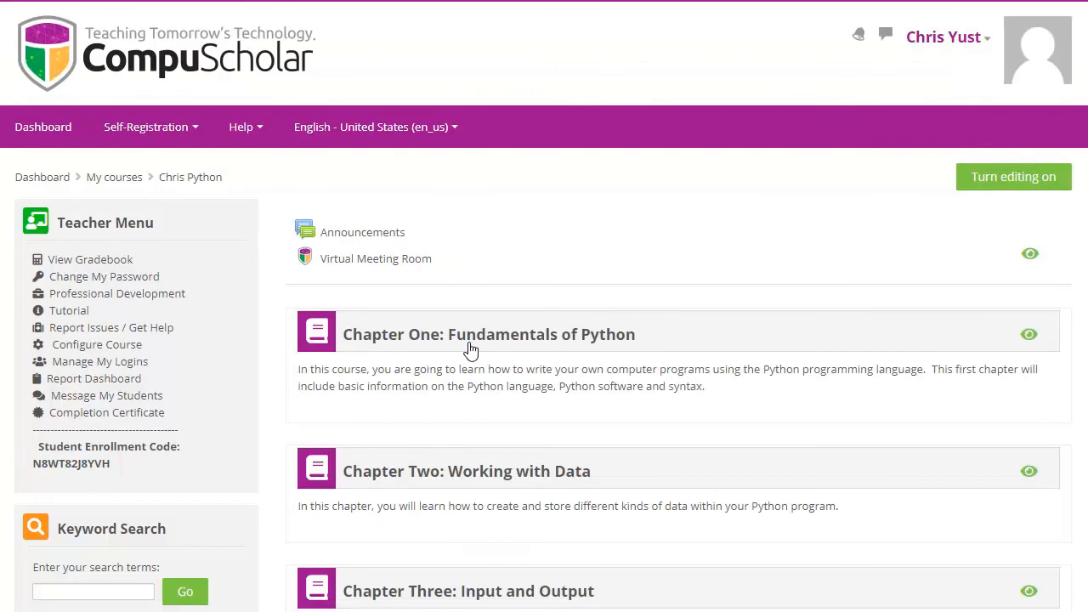
click(452, 335)
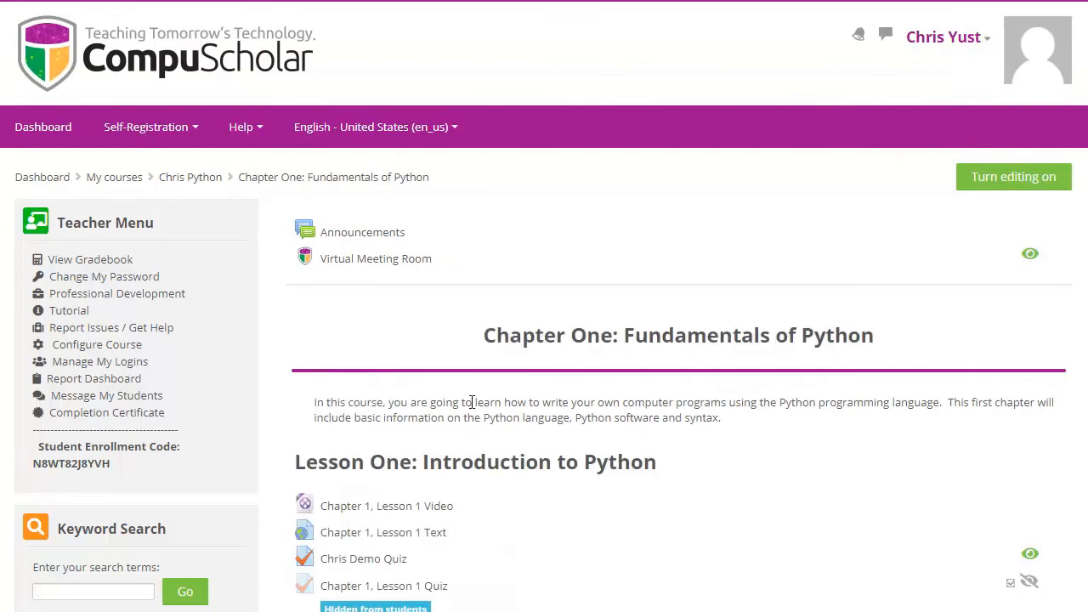
scroll(532, 411, down, 2)
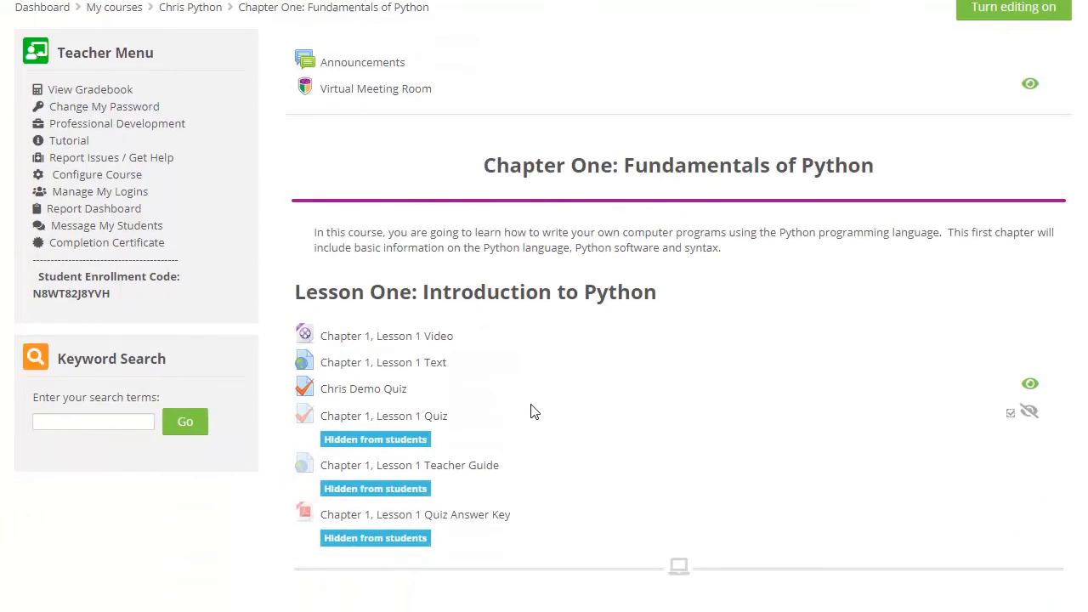
Step: Open the demo quiz for assessment editing, set its maximum grade to 100.00, and save the grade
click(374, 396)
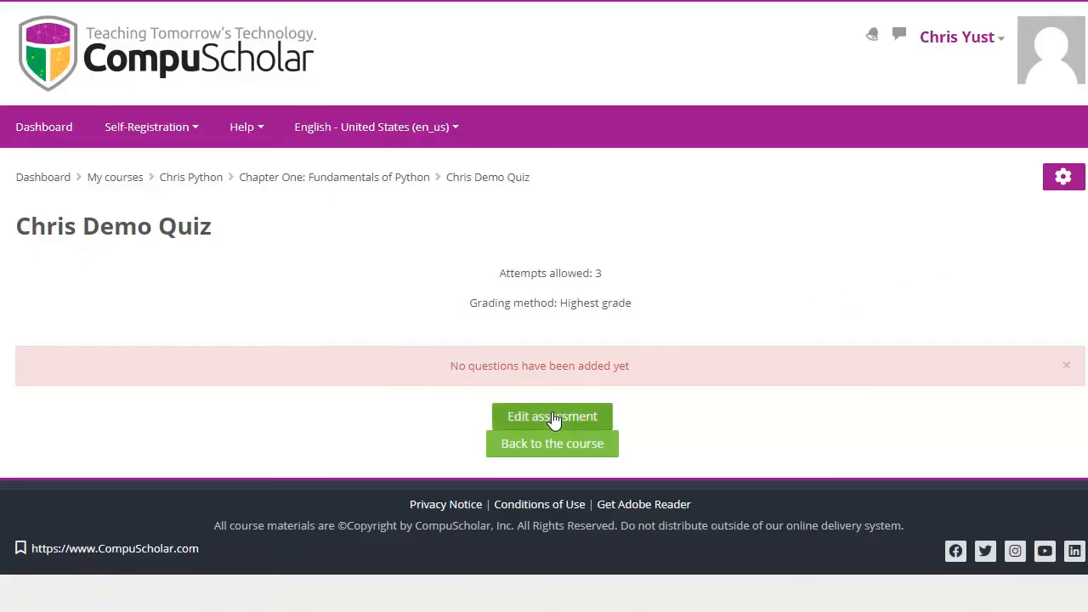
click(1066, 183)
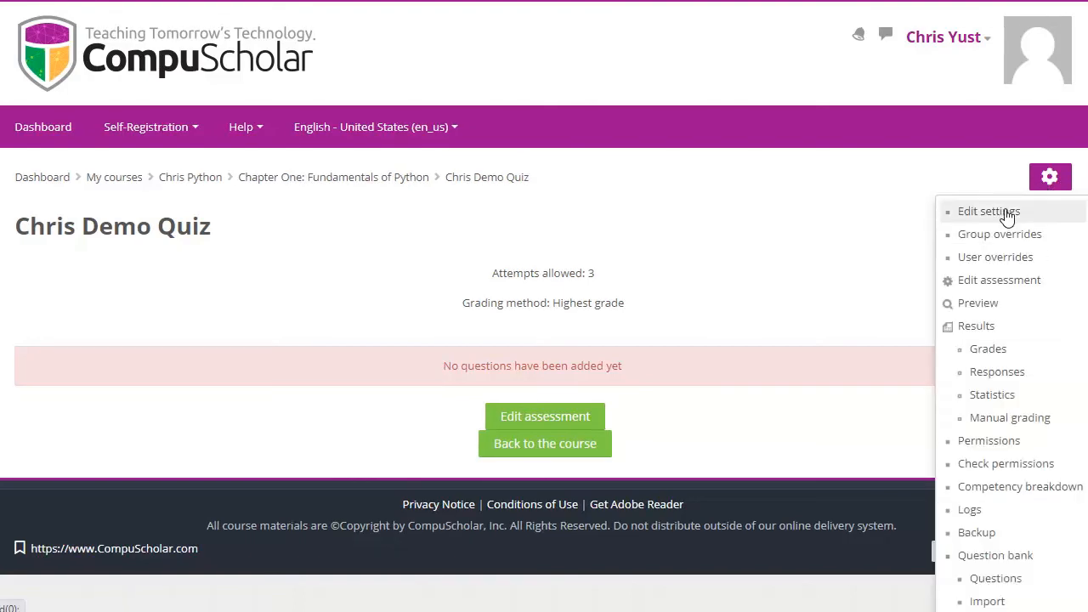
click(990, 283)
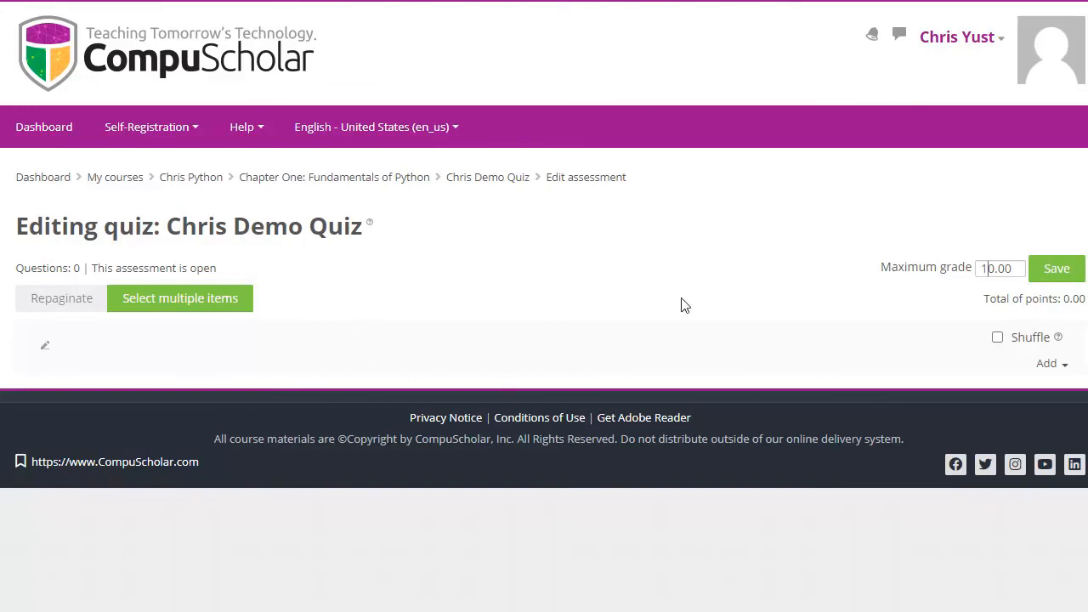
click(988, 269)
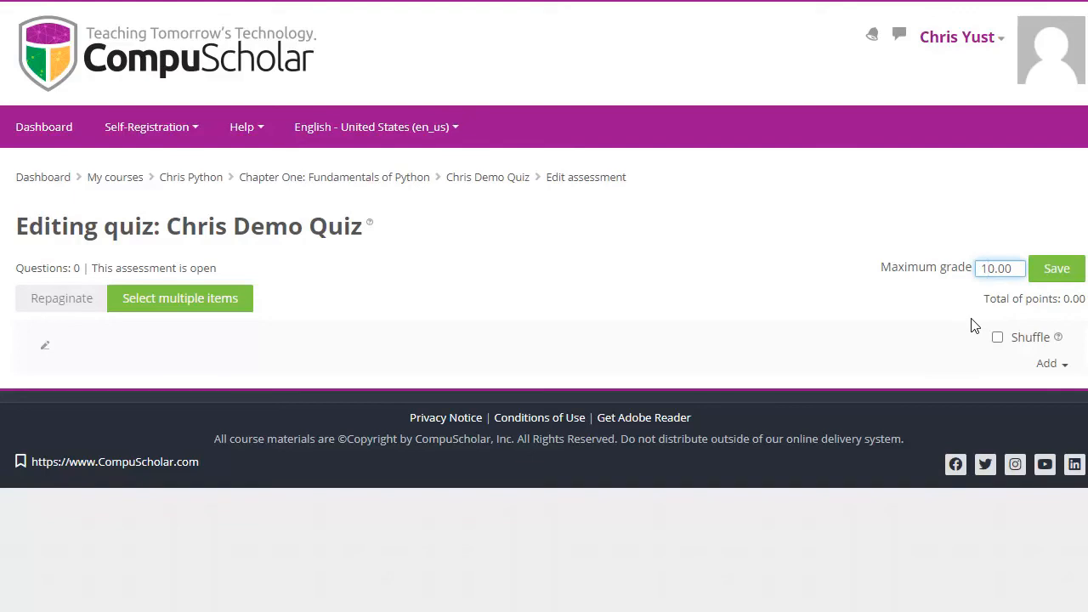
text(0)
click(1057, 270)
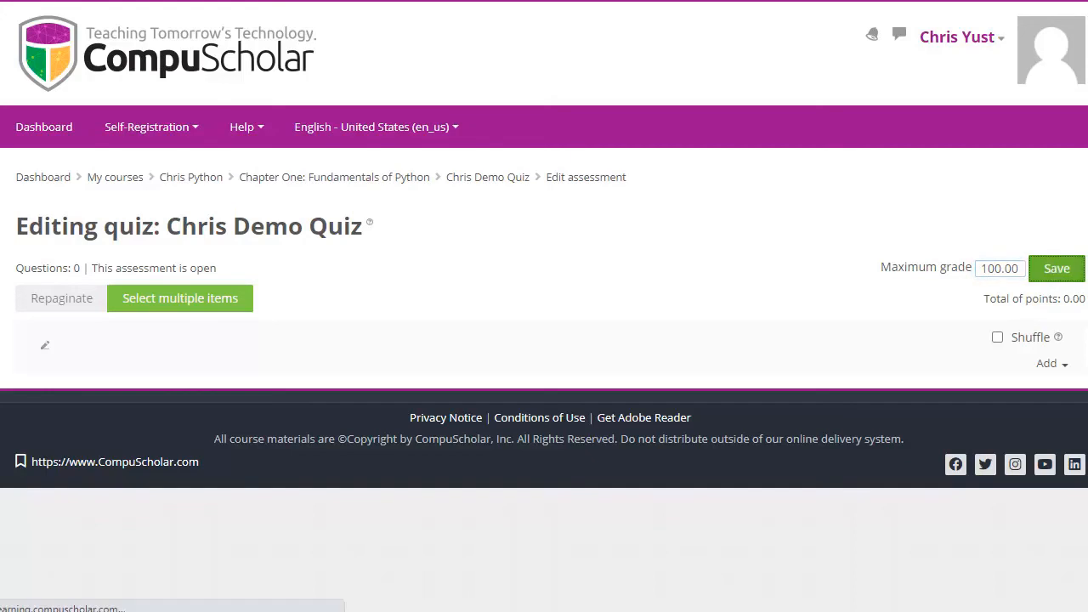
Step: Add a new multiple-choice question to the demo quiz, named Demo1 with the question text "What is your quest?"
click(1051, 367)
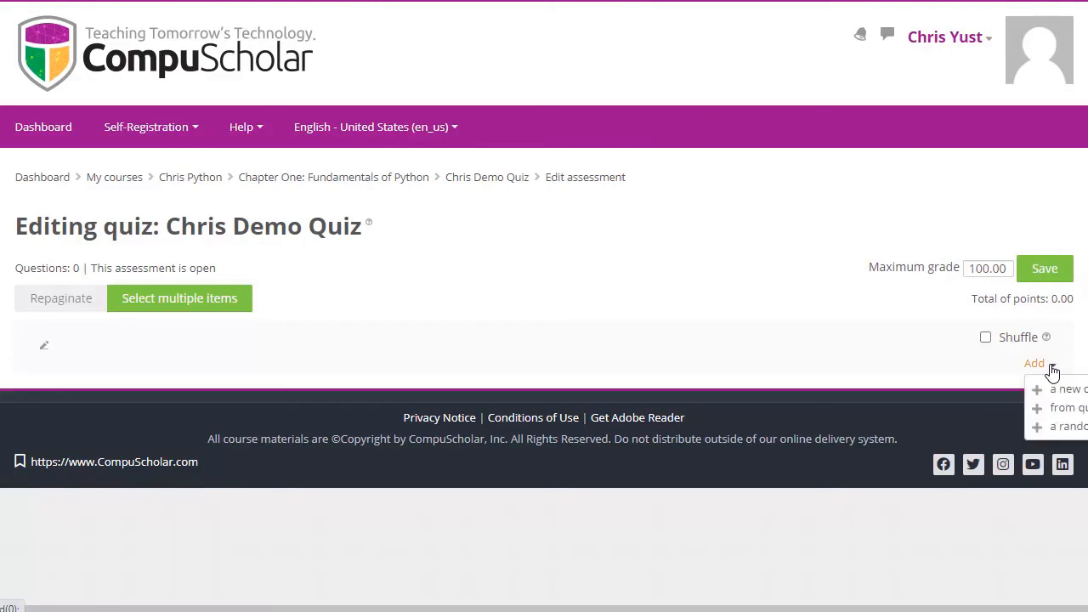
click(1059, 393)
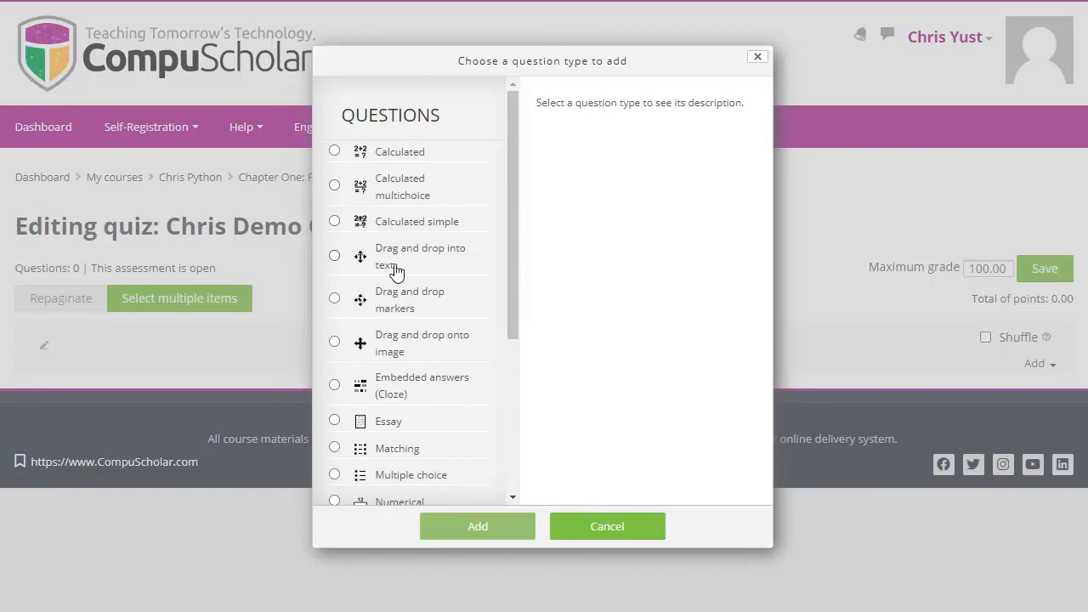
click(334, 474)
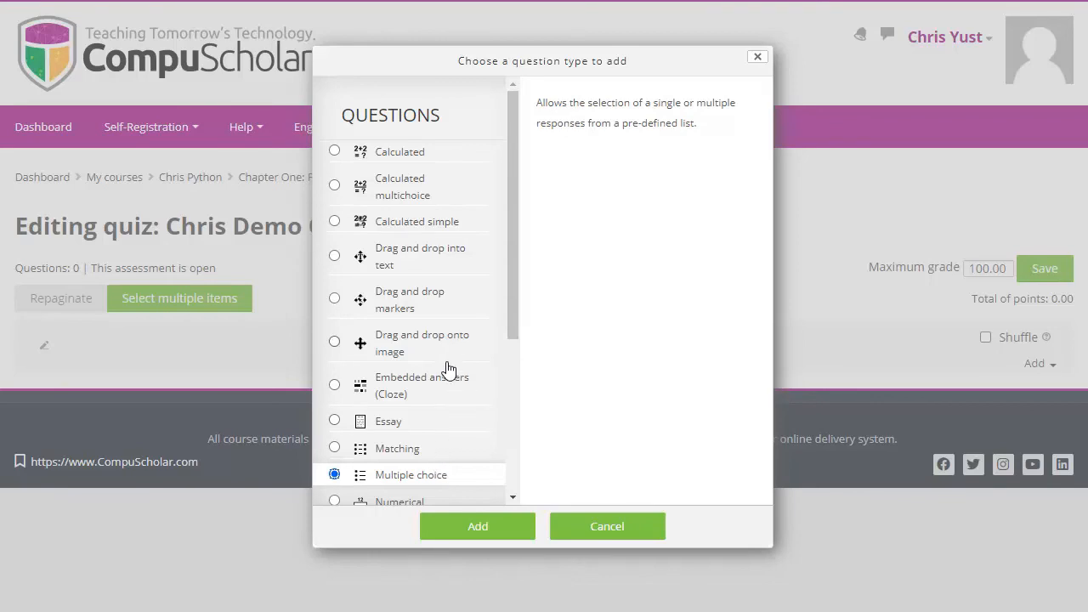
click(478, 527)
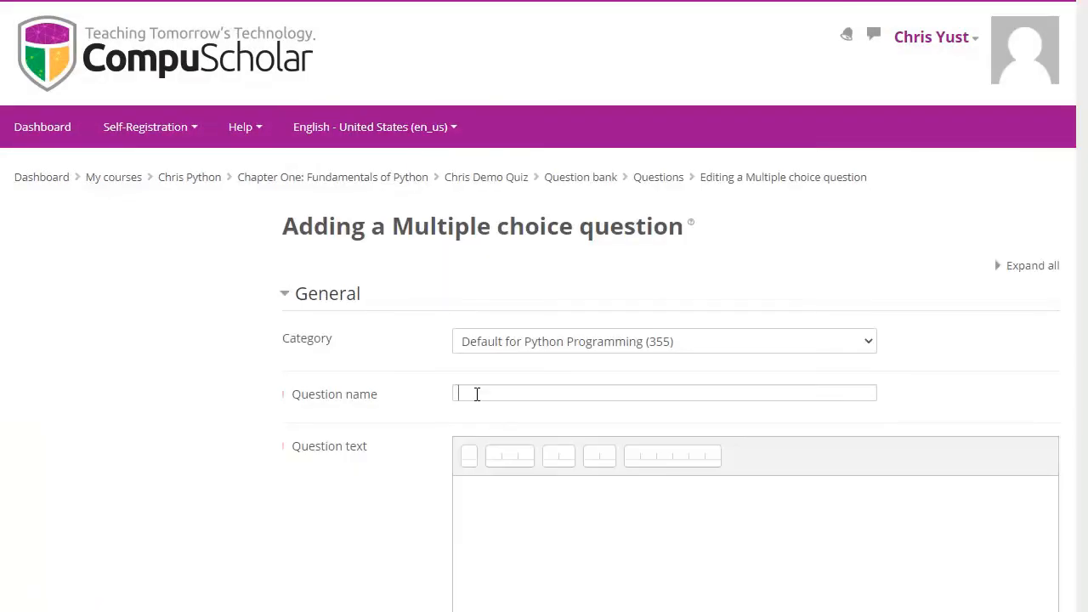
scroll(309, 489, down, 1)
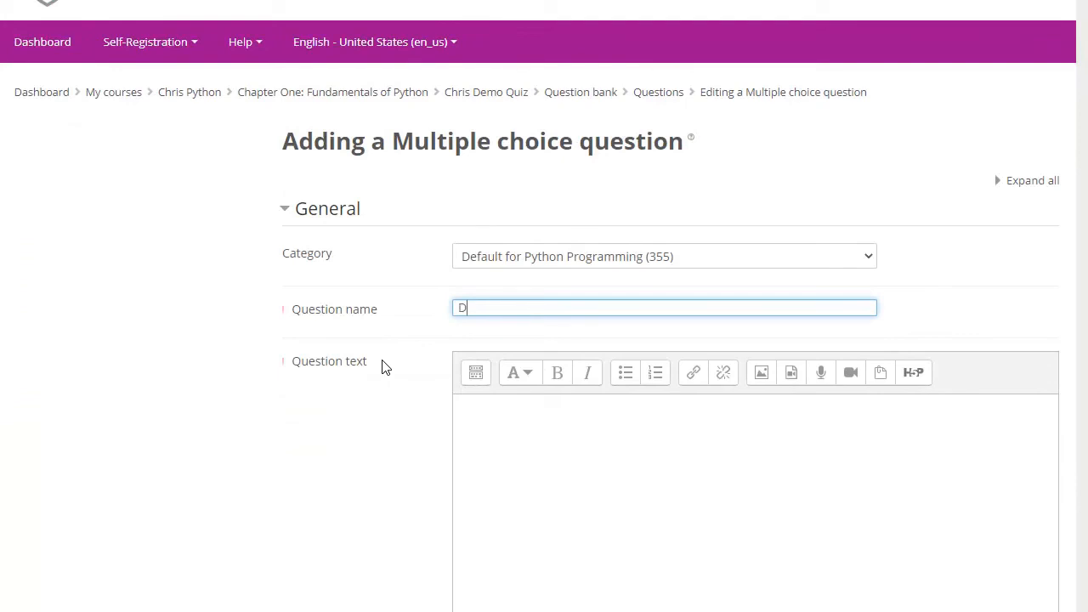
click(517, 446)
scroll(484, 348, down, 3)
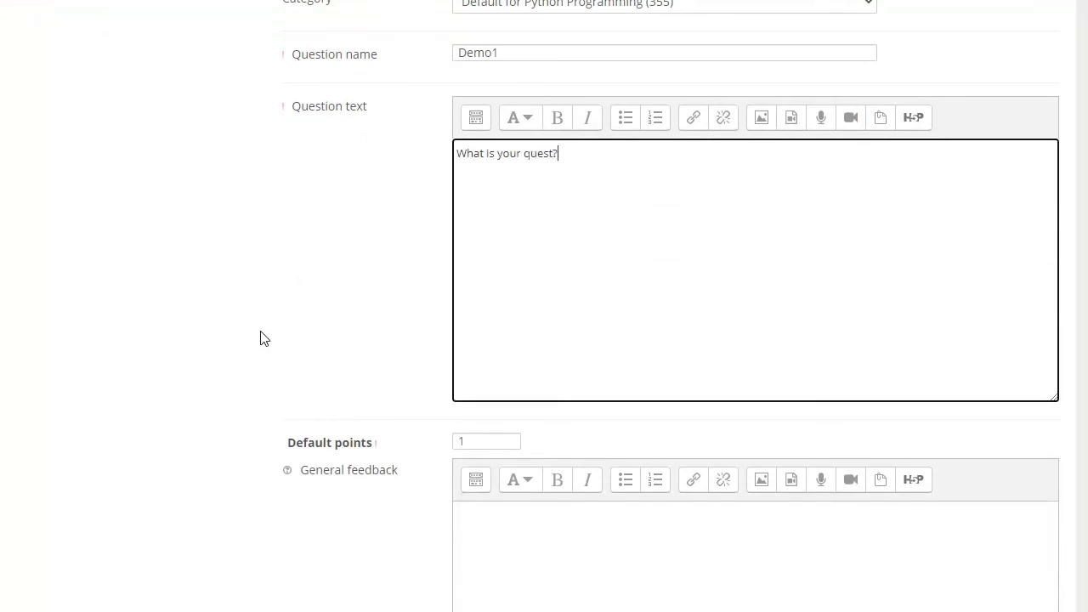
Step: Enter "To find the grail" as Choice 1 of the question and set its grade to 100%
scroll(260, 338, down, 5)
scroll(271, 279, down, 5)
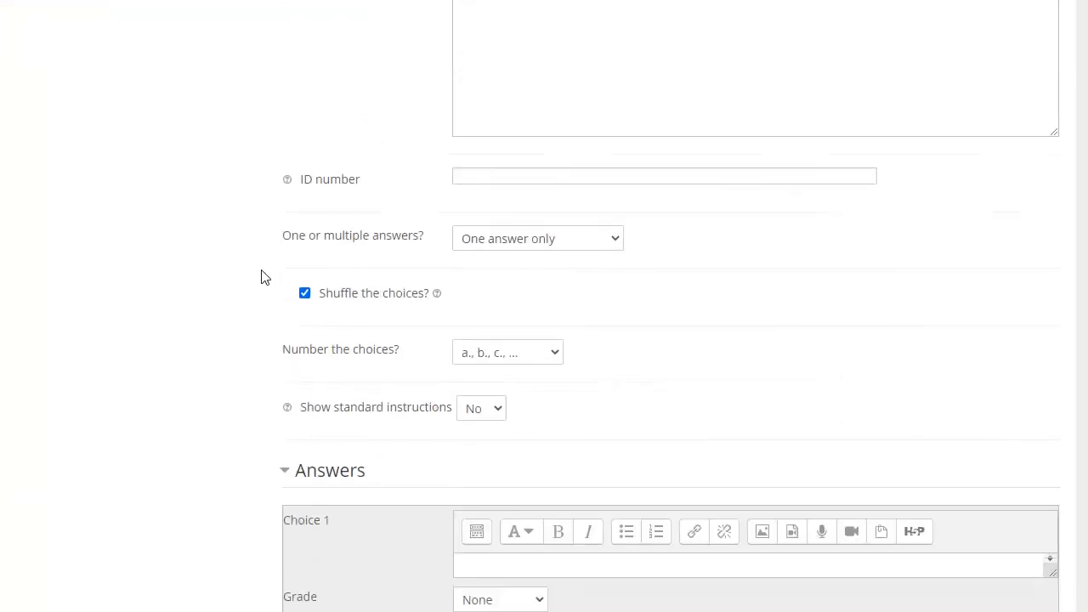
click(481, 263)
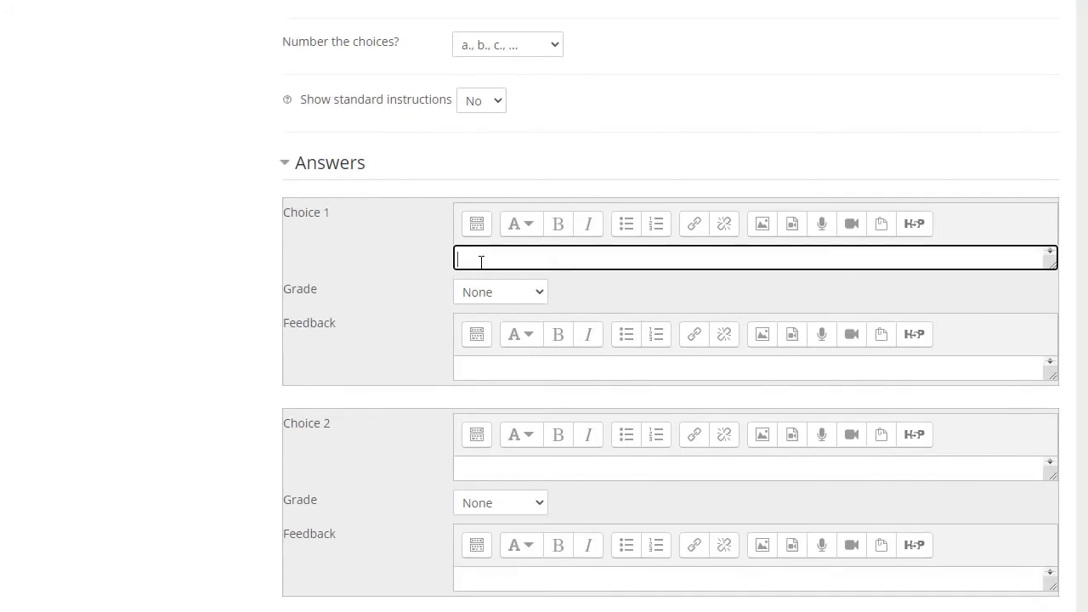
scroll(338, 255, down, 4)
scroll(355, 272, up, 3)
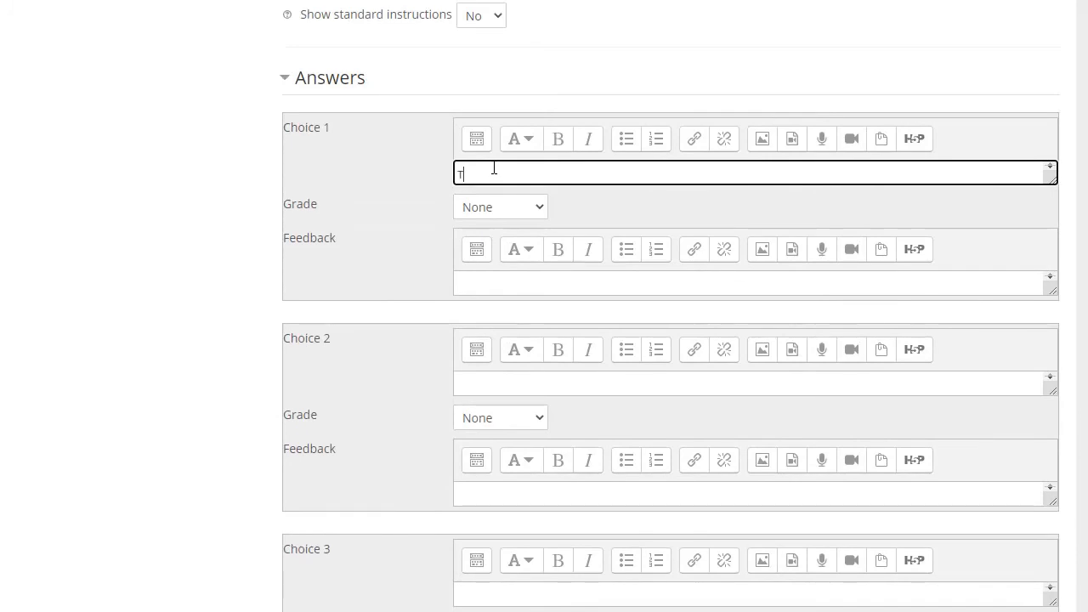
text(To find the grail)
click(537, 209)
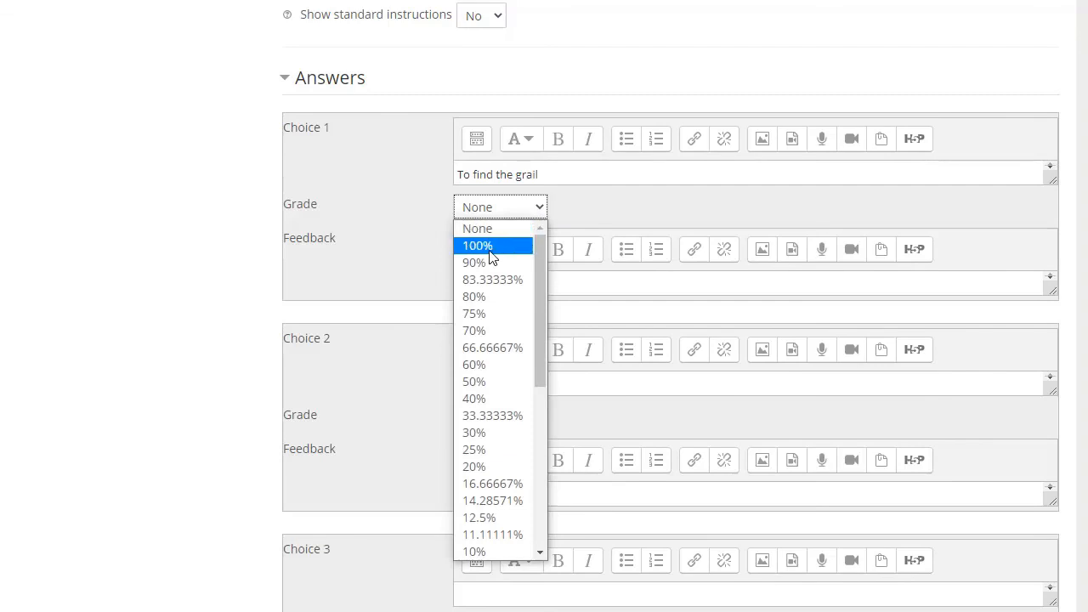
click(481, 245)
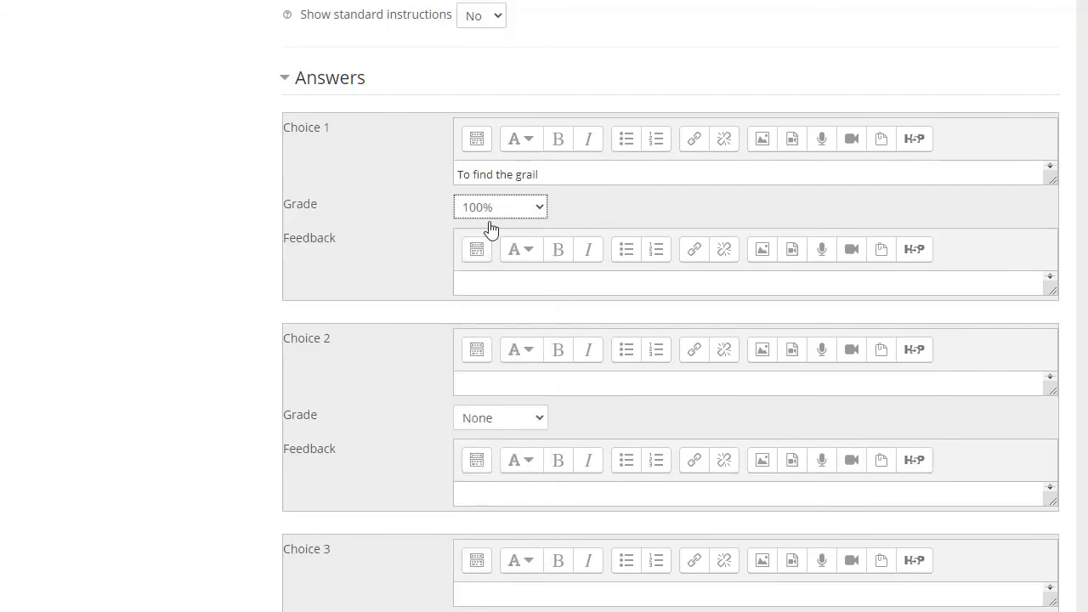
Step: Enter "Calculate the airspeed of a swallow" as Choice 2, leave the remaining choices blank, and save the question
click(470, 386)
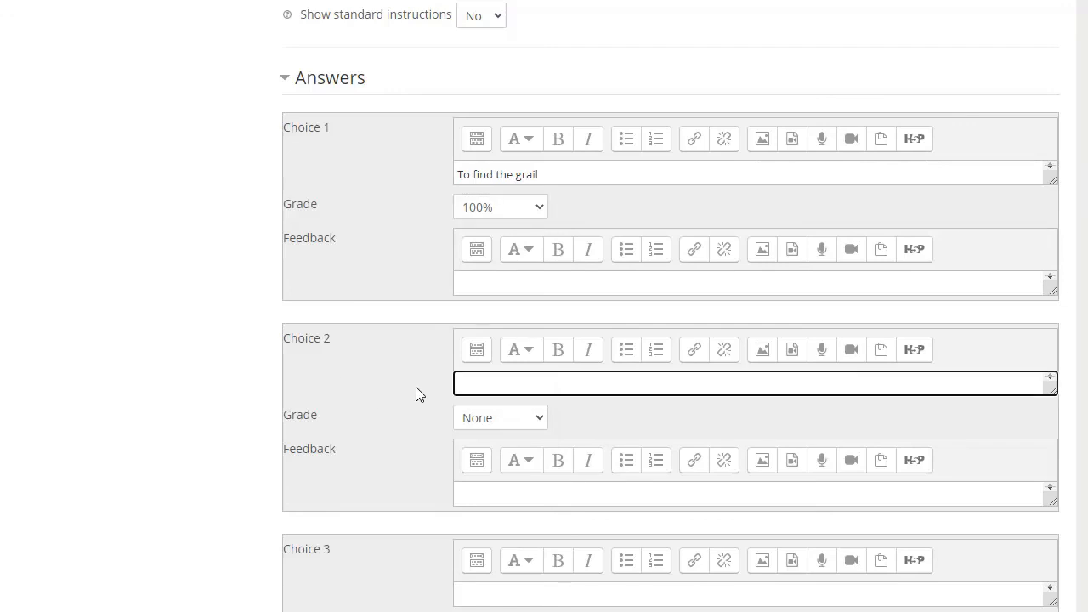
text(Calculate the airspeed of a swallow)
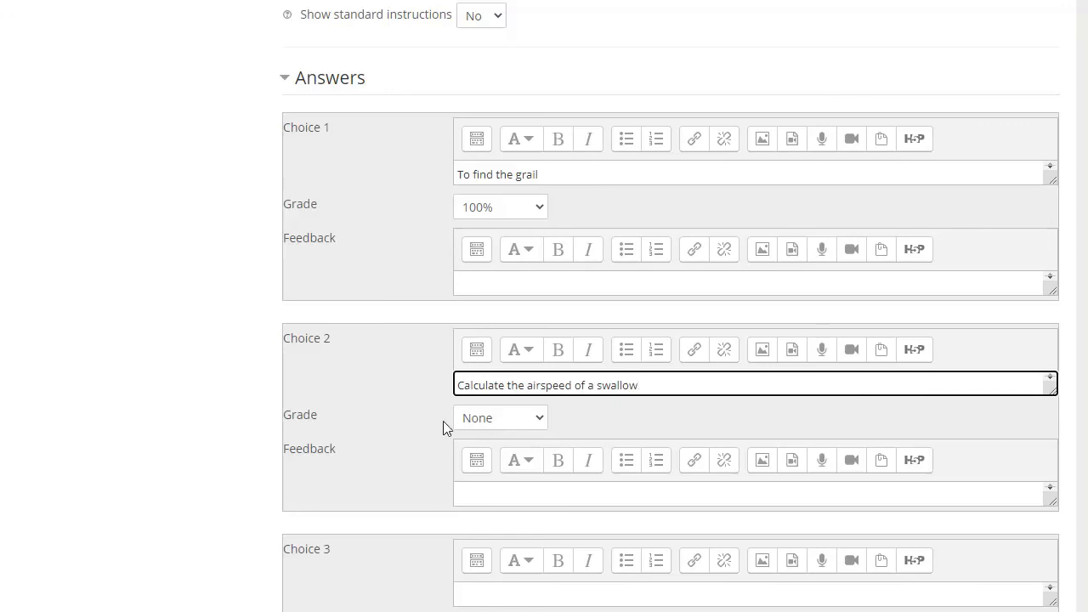
scroll(429, 469, down, 3)
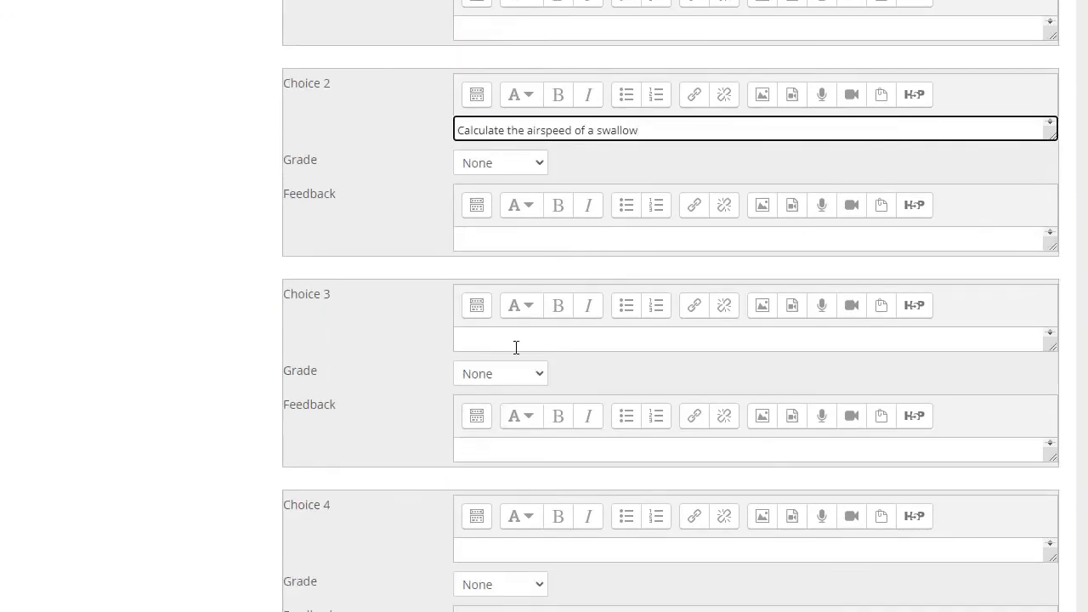
scroll(506, 430, down, 2)
scroll(507, 431, down, 3)
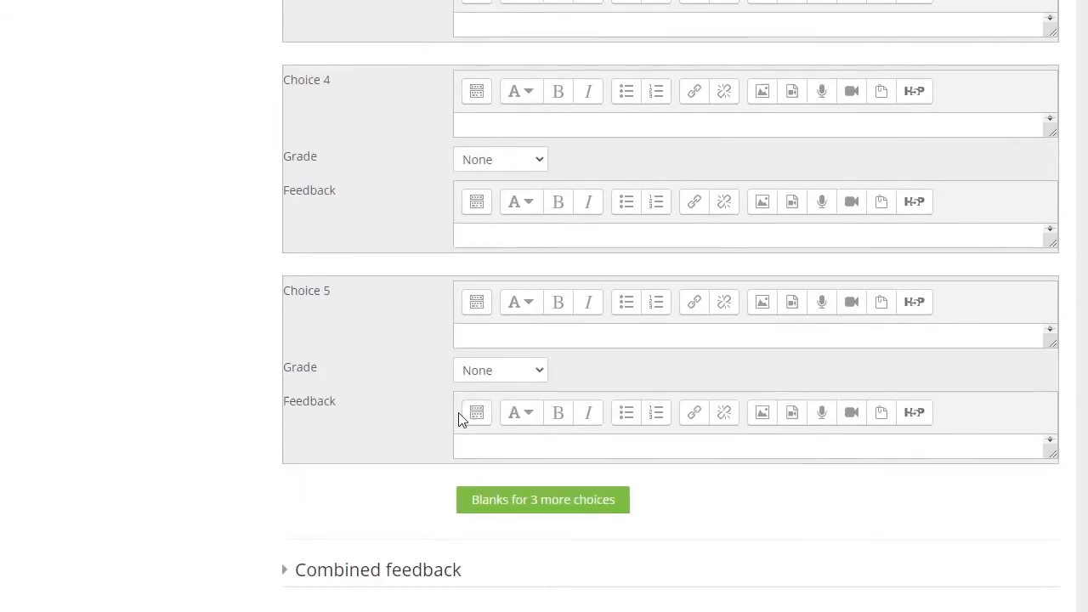
scroll(280, 493, down, 4)
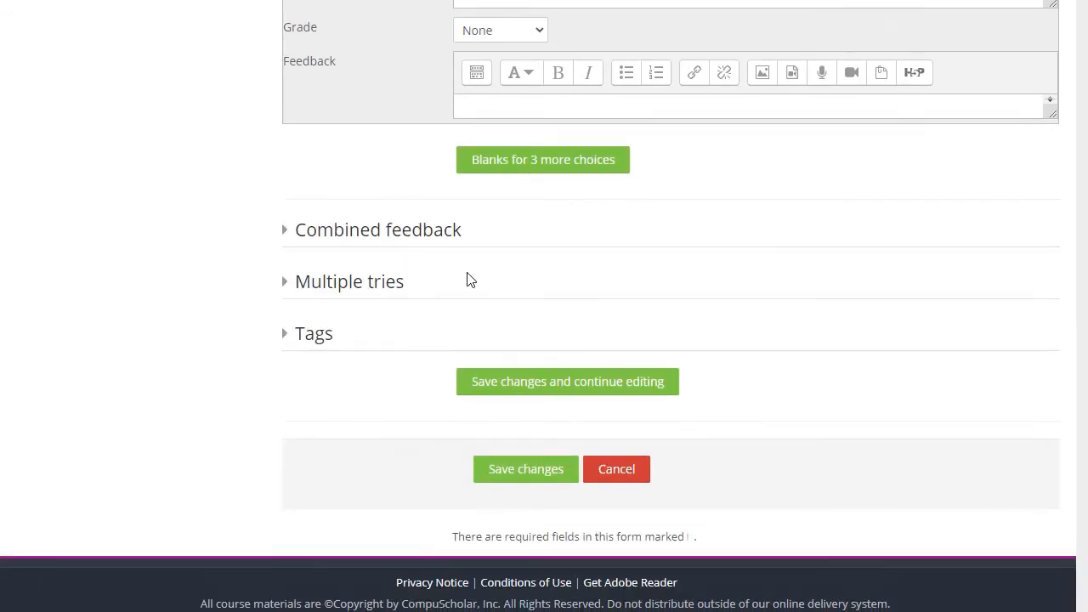
click(520, 473)
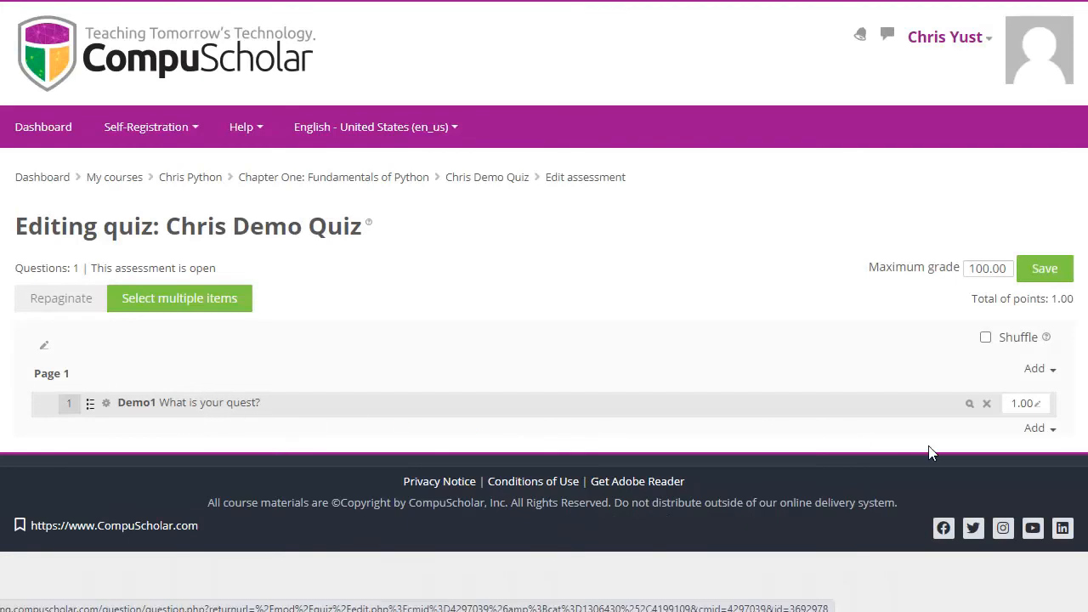
Step: Add questions C11Exam_18, C11Exam_19, C11Exam_5 and C11L1Q_D from the question bank to the end of the quiz
click(991, 431)
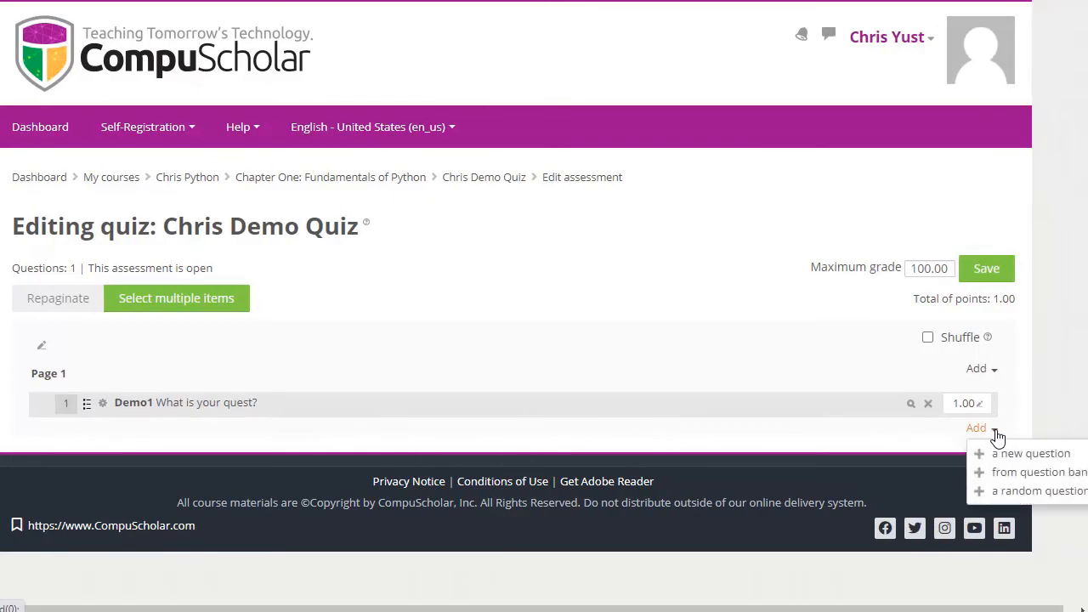
click(1018, 473)
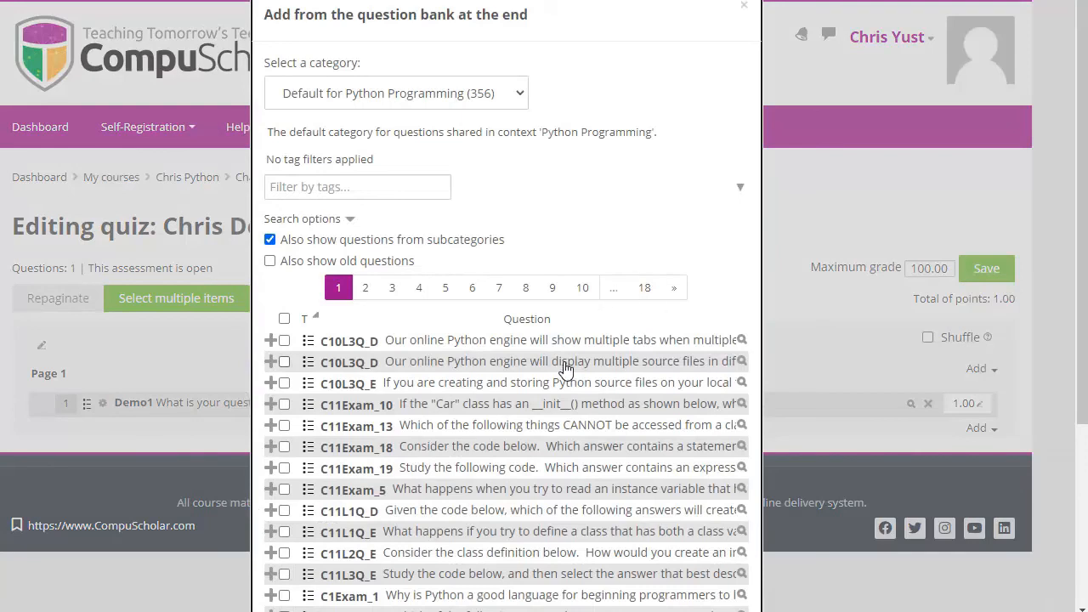
scroll(471, 388, down, 1)
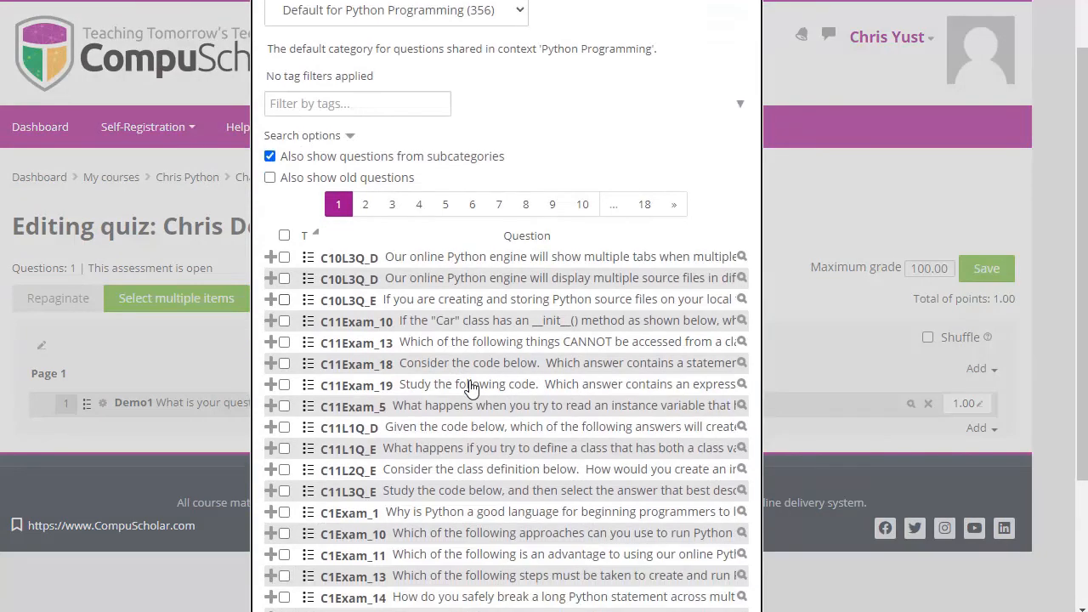
scroll(472, 389, down, 2)
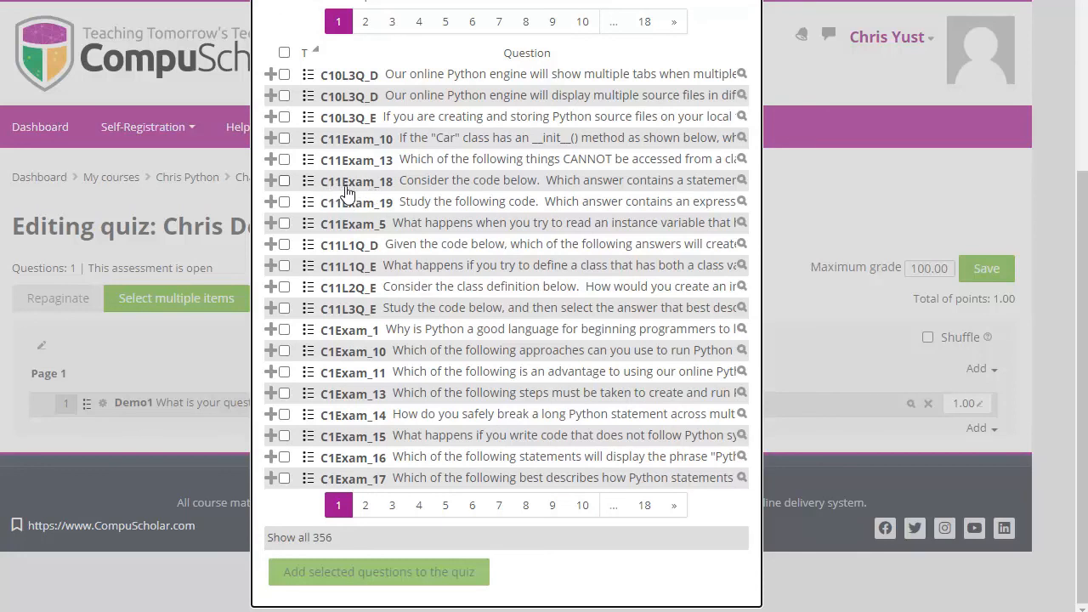
click(286, 181)
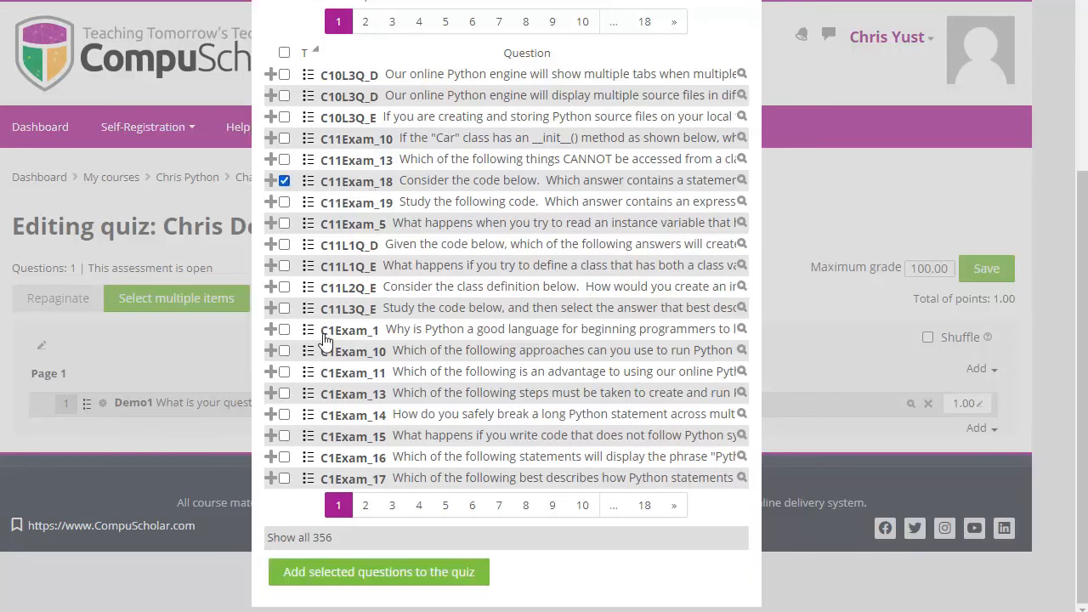
click(284, 201)
click(284, 223)
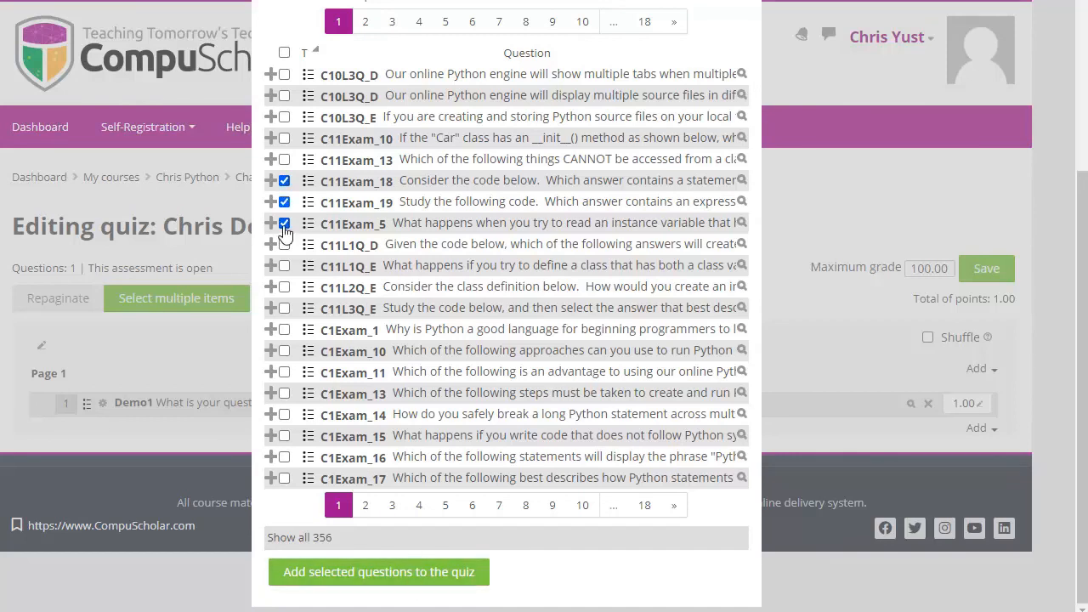
click(285, 244)
click(383, 576)
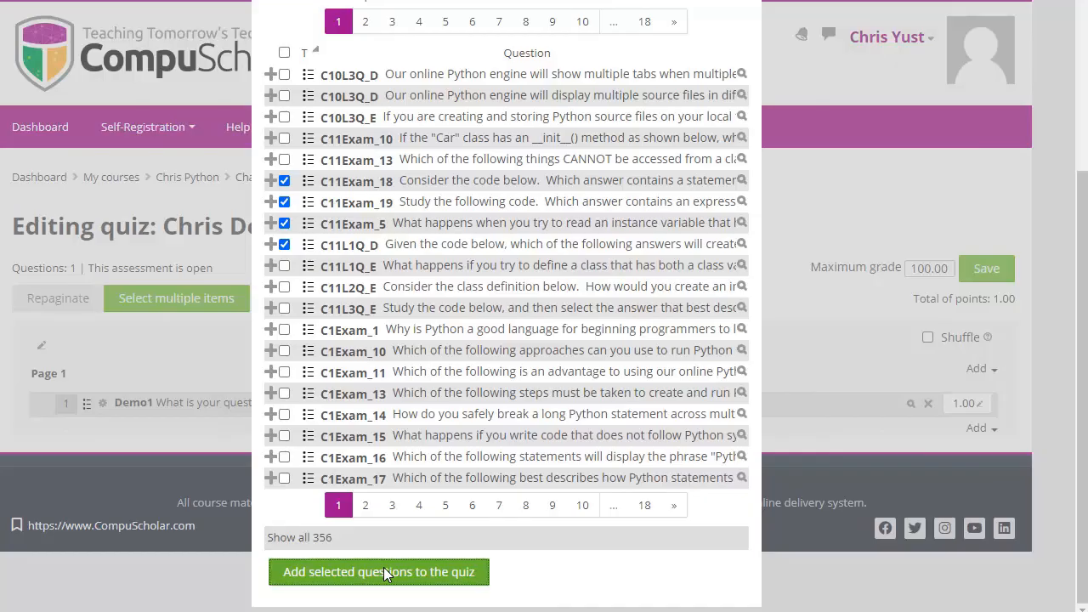
Step: Review the quiz's question list, reopen the demo quiz from Chapter One, and preview its questions and answer choices
scroll(472, 505, down, 3)
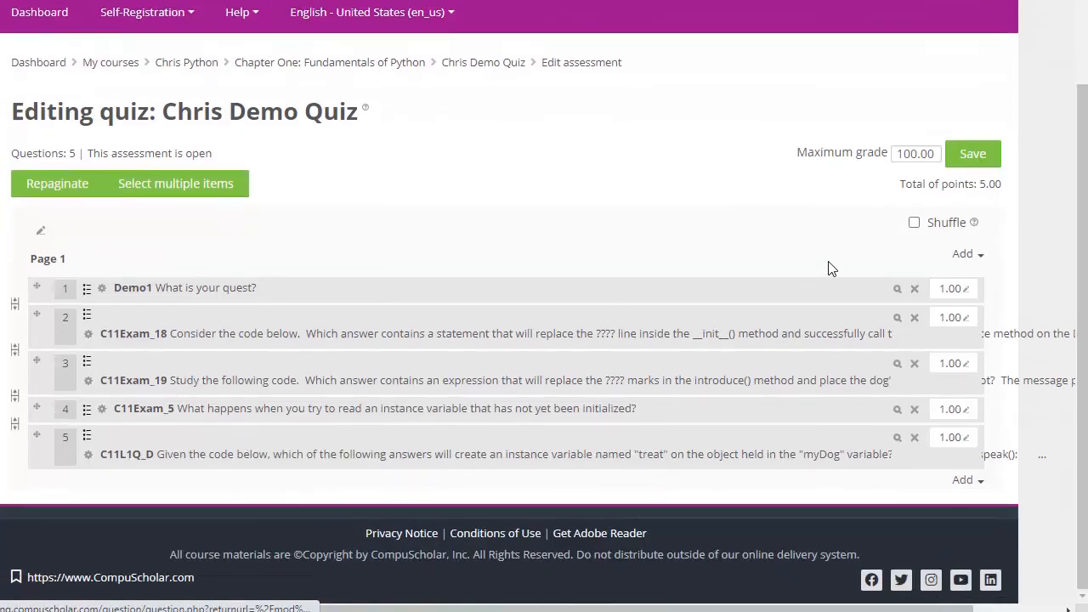
scroll(547, 330, up, 1)
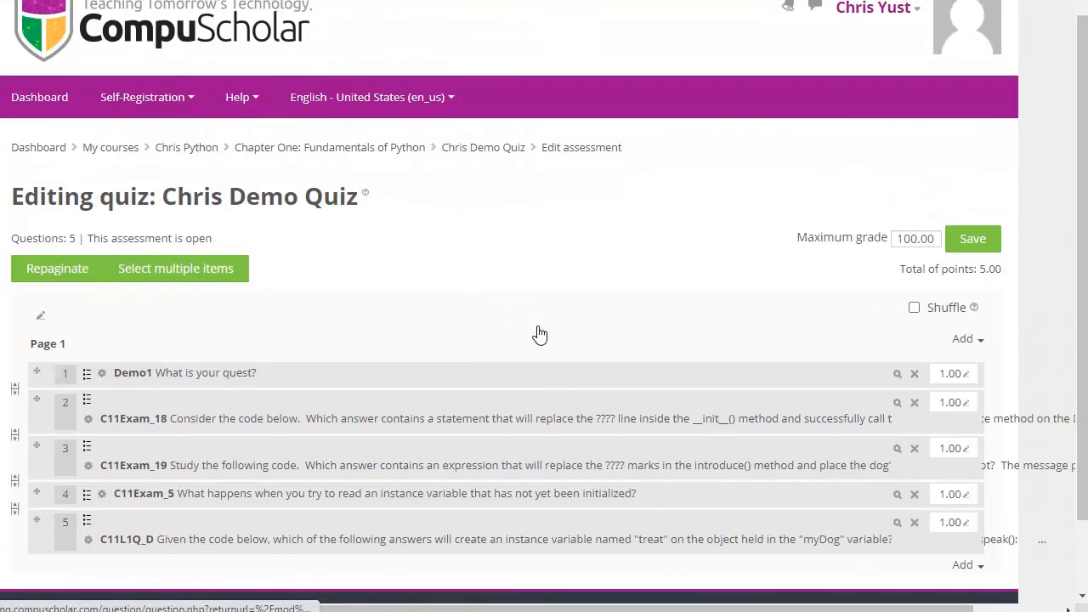
click(382, 147)
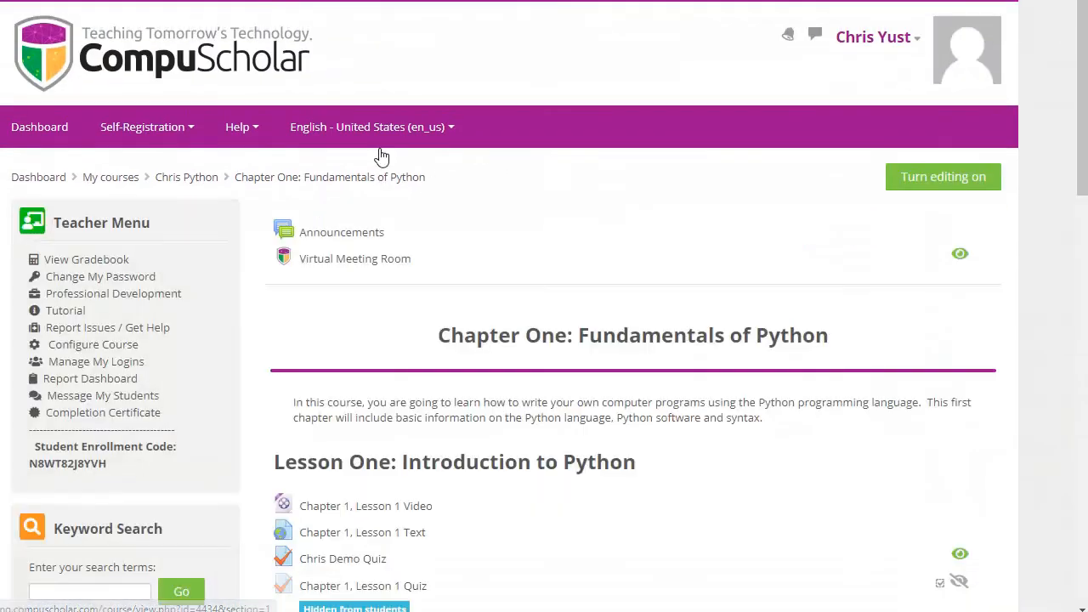
click(367, 559)
click(518, 357)
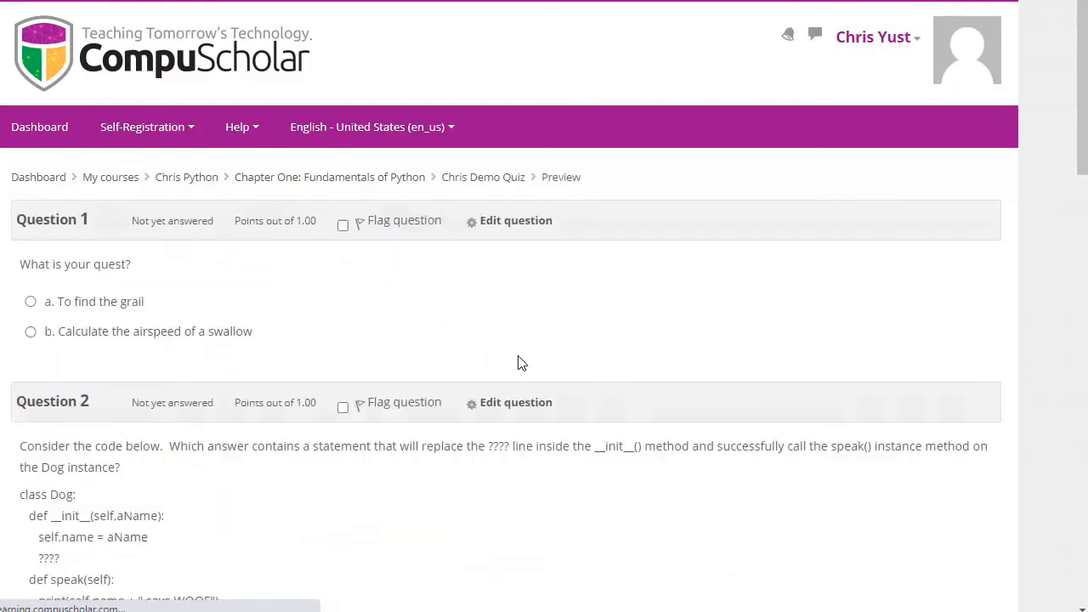
scroll(501, 408, down, 1)
scroll(497, 436, down, 1)
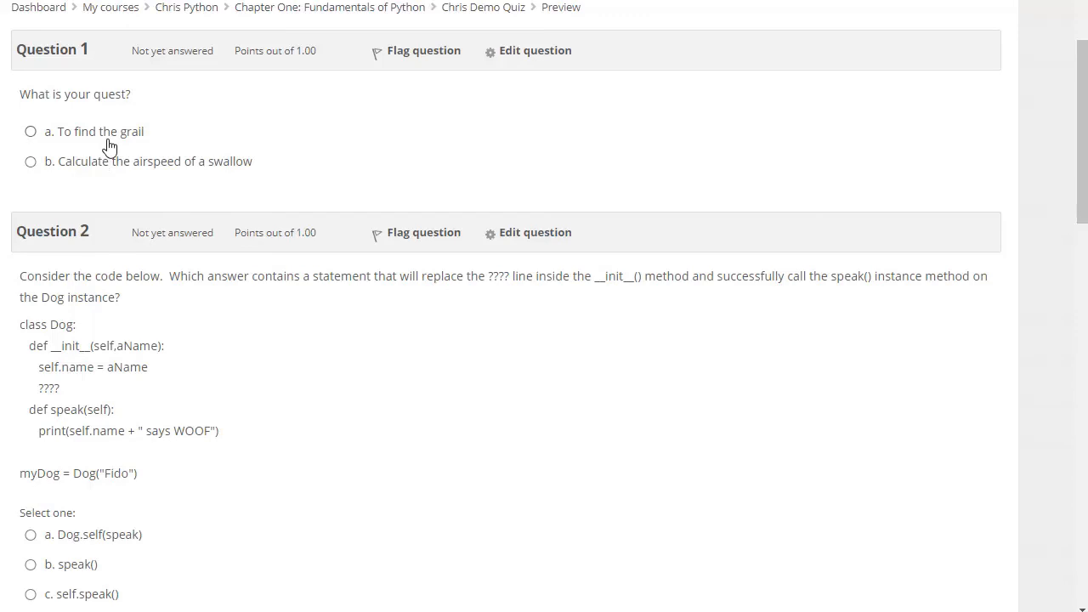
scroll(146, 134, down, 3)
scroll(161, 233, down, 10)
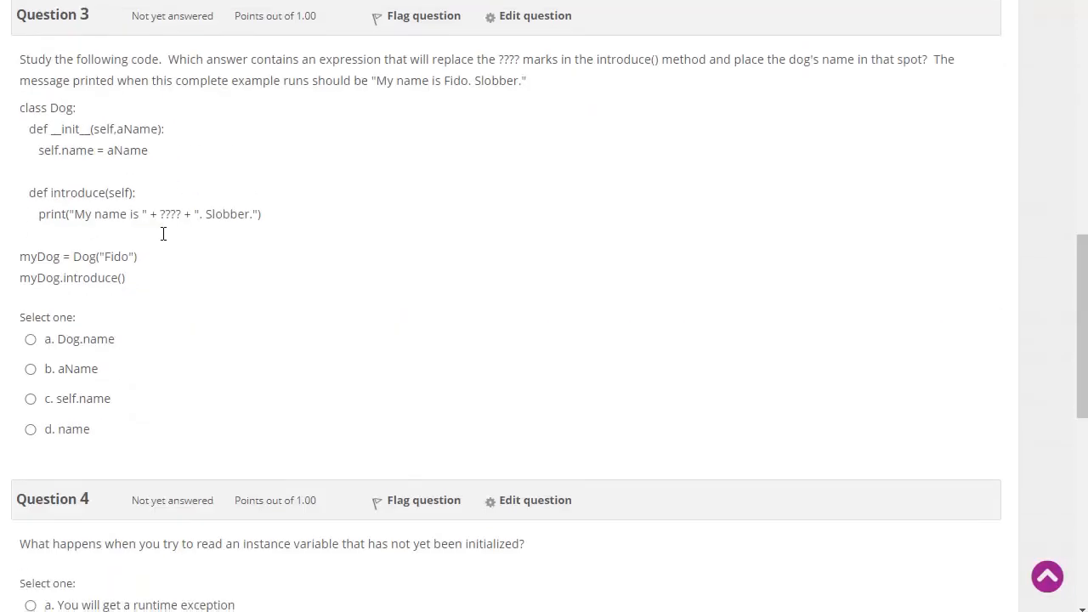
scroll(175, 255, up, 7)
scroll(187, 260, up, 10)
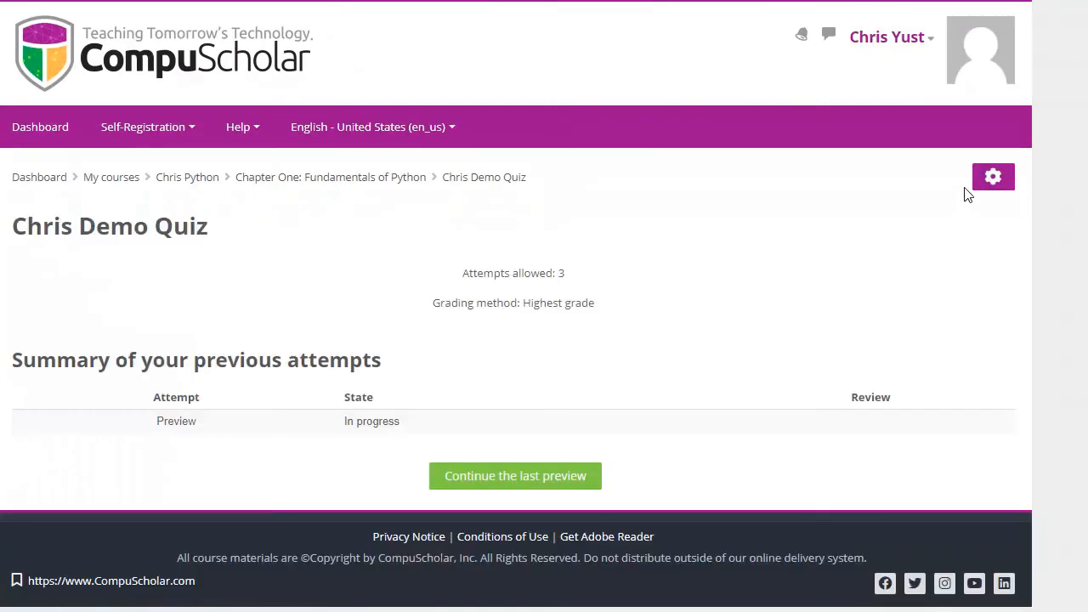
Step: Open the demo quiz's settings, try Quizzes as the grade category, and change the category to Exams
click(992, 177)
click(940, 219)
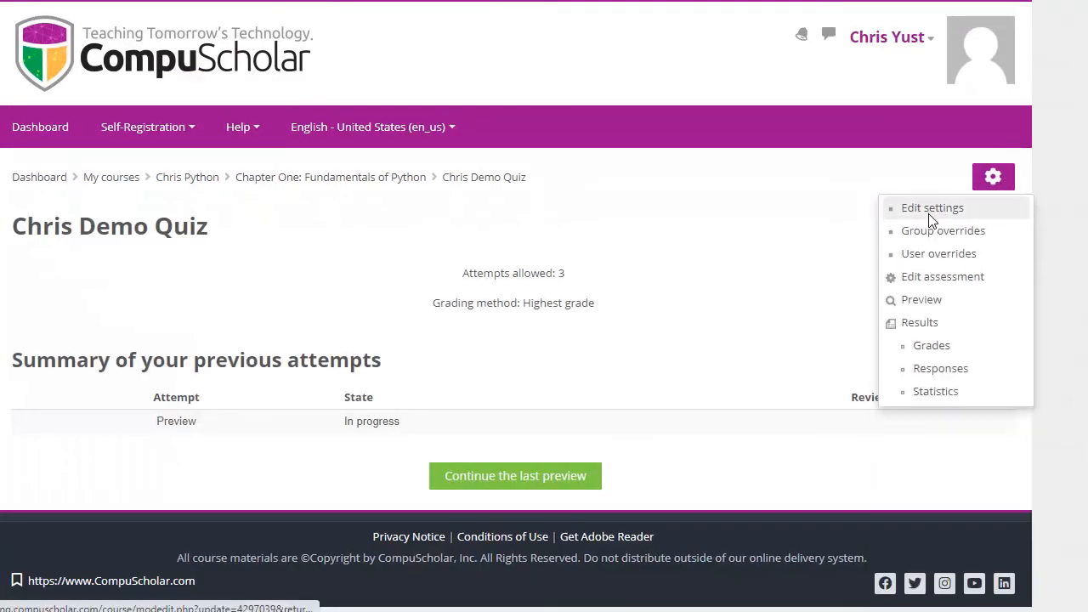
scroll(392, 244, down, 15)
scroll(393, 244, up, 3)
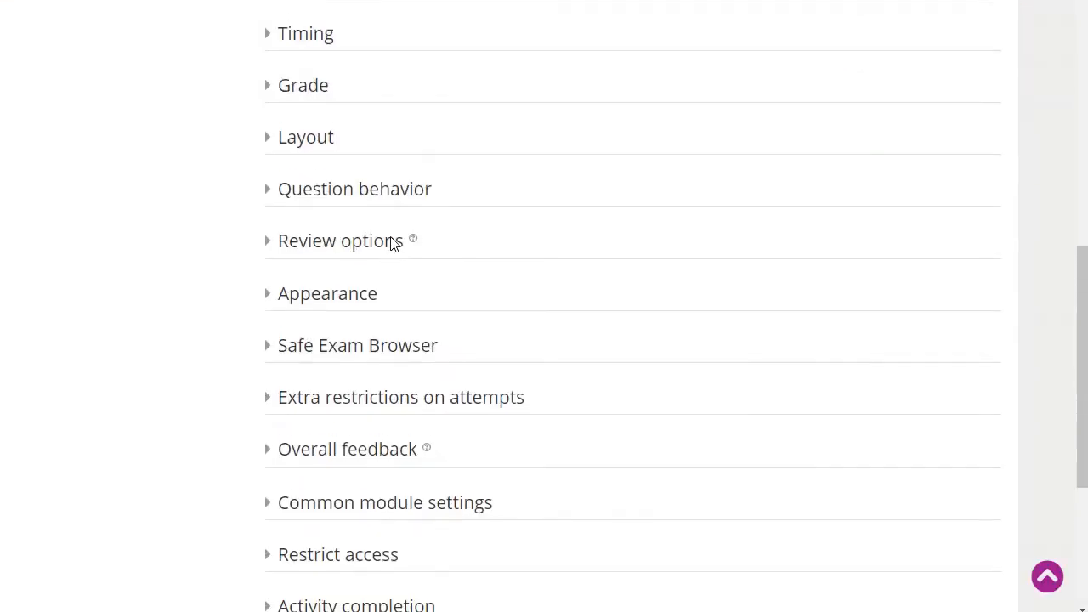
click(316, 169)
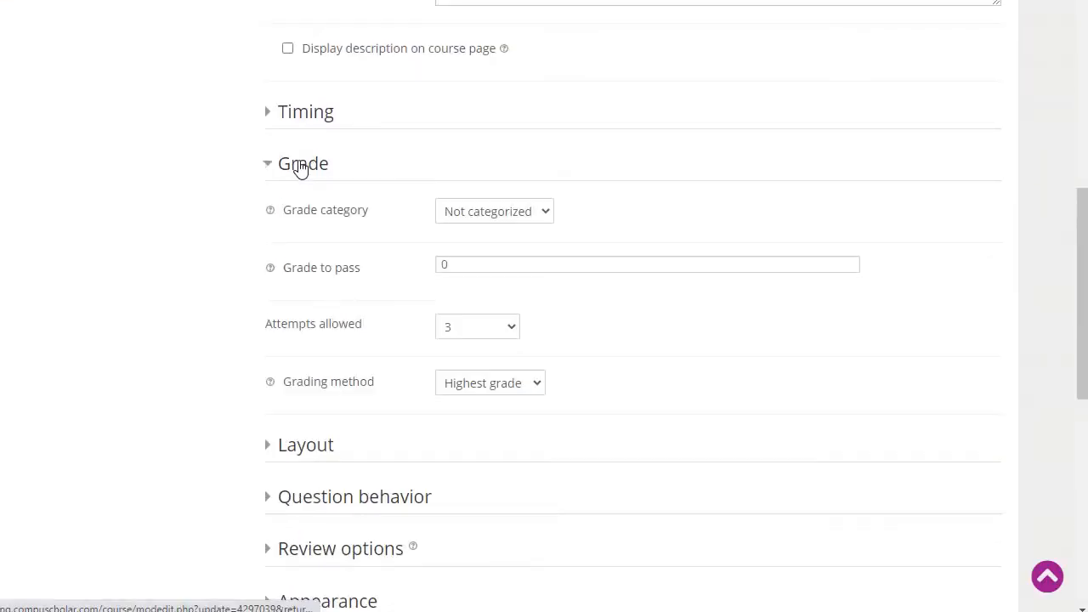
click(549, 218)
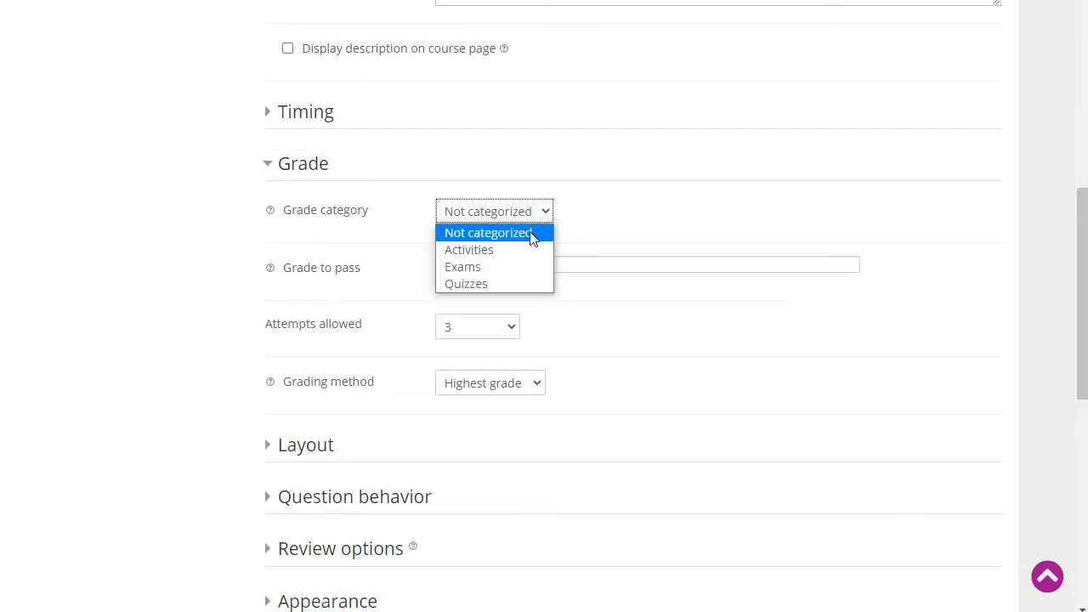
click(520, 286)
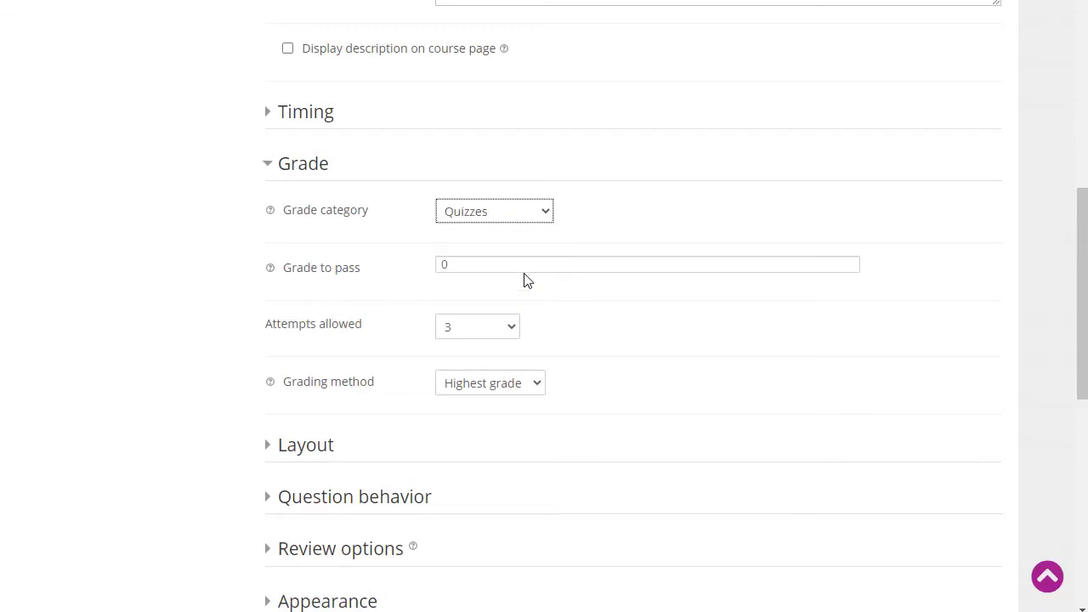
click(546, 214)
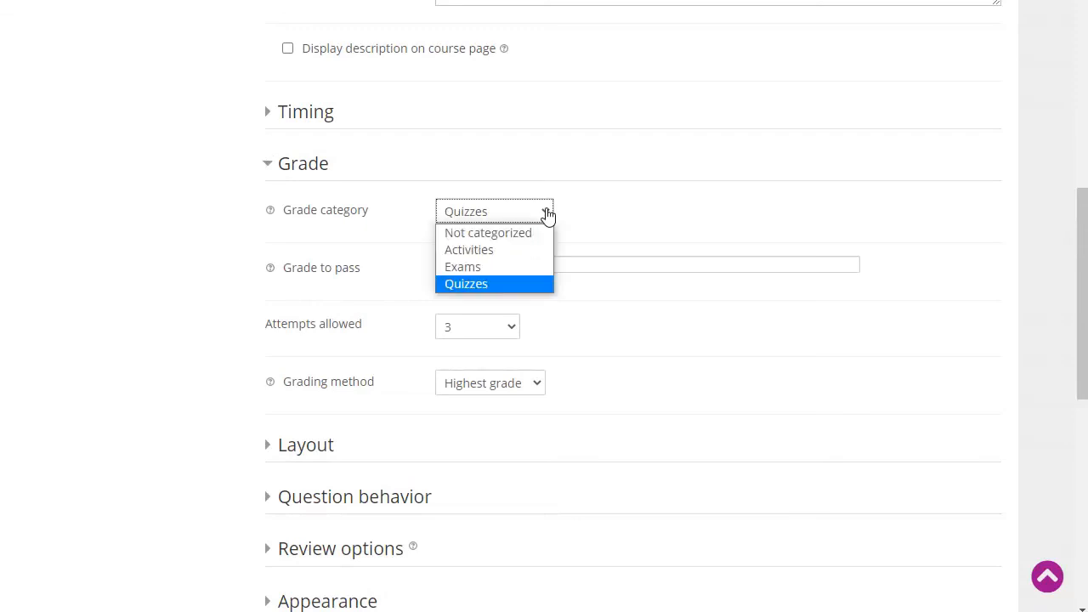
click(509, 270)
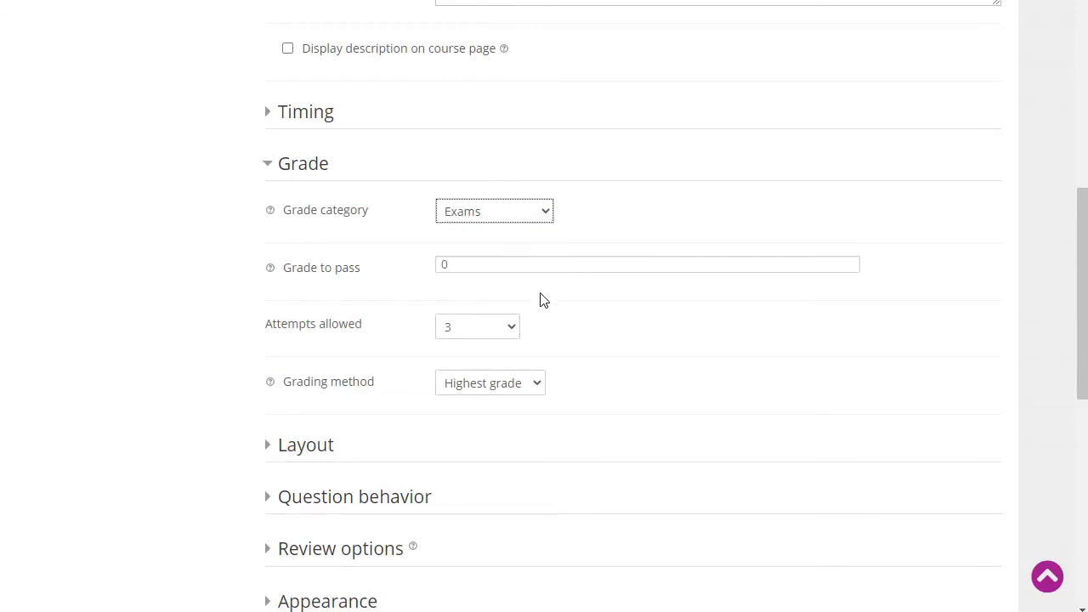